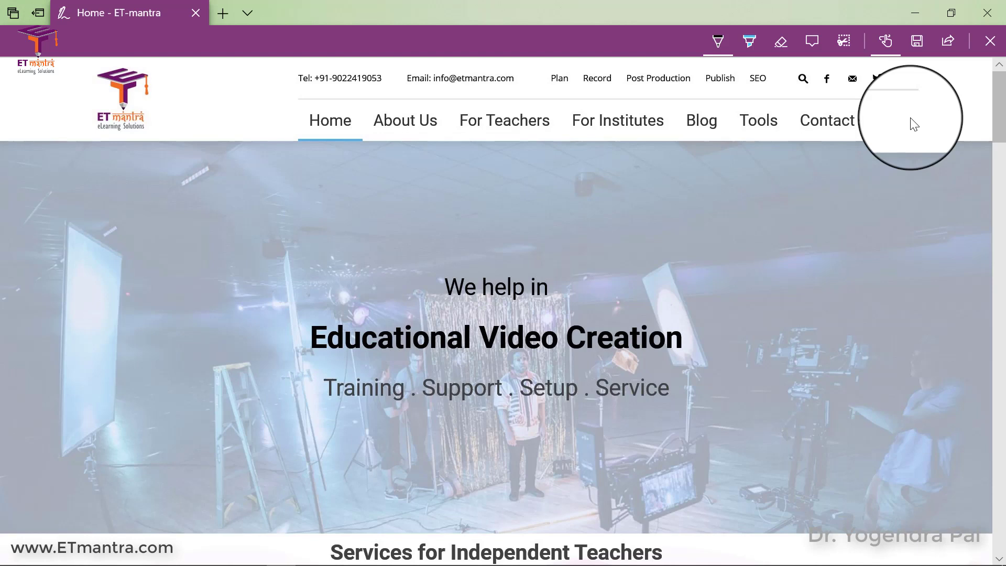
# With the black pen, circle the For Teachers item and the Educational Video Creation text block, and handwrite a double-underlined "Write"
pyautogui.moveTo(540, 98)
pyautogui.mouseDown()
pyautogui.moveTo(461, 108)
pyautogui.moveTo(548, 142)
pyautogui.moveTo(519, 97)
pyautogui.mouseUp()
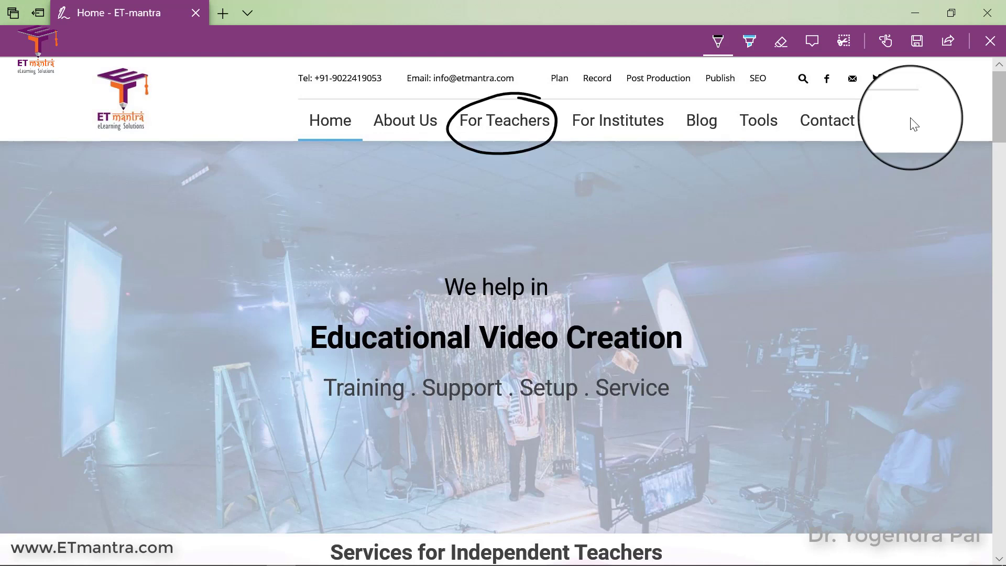
pyautogui.moveTo(283, 204)
pyautogui.mouseDown()
pyautogui.moveTo(333, 207)
pyautogui.moveTo(335, 197)
pyautogui.moveTo(347, 210)
pyautogui.mouseUp()
pyautogui.moveTo(342, 200); pyautogui.dragTo(372, 201)
pyautogui.moveTo(290, 246)
pyautogui.mouseDown()
pyautogui.moveTo(355, 219)
pyautogui.moveTo(365, 226)
pyautogui.mouseUp()
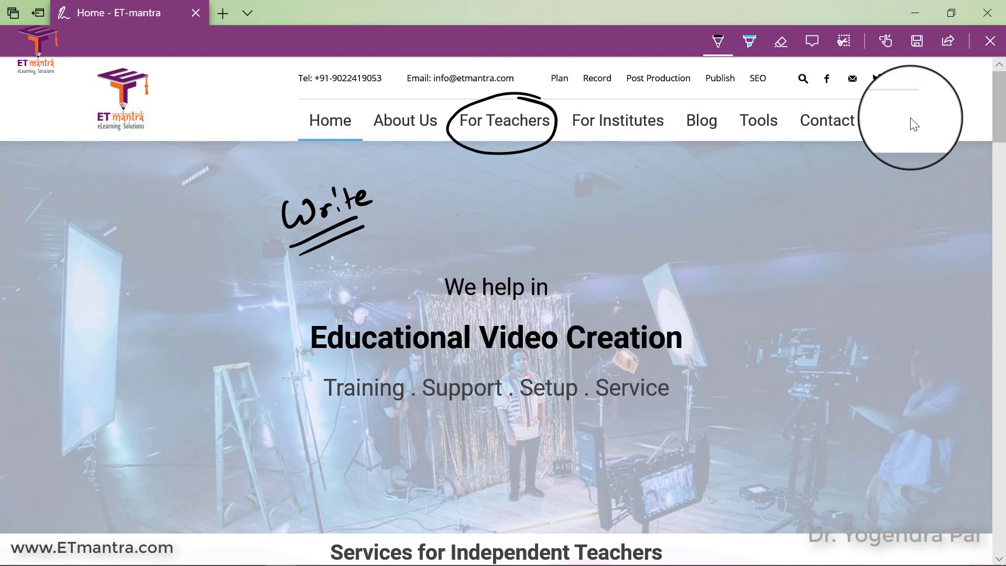
pyautogui.moveTo(558, 264); pyautogui.dragTo(522, 257)
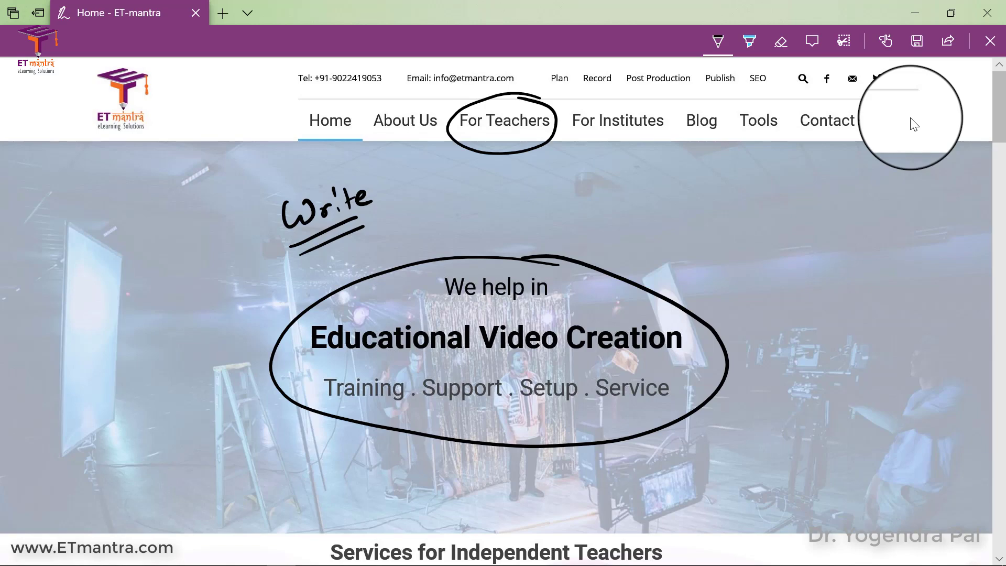
# Mark over the Submit Video for Review button with the blue highlighter in the Services for Independent Teachers section
pyautogui.scroll(-6, 914, 124)
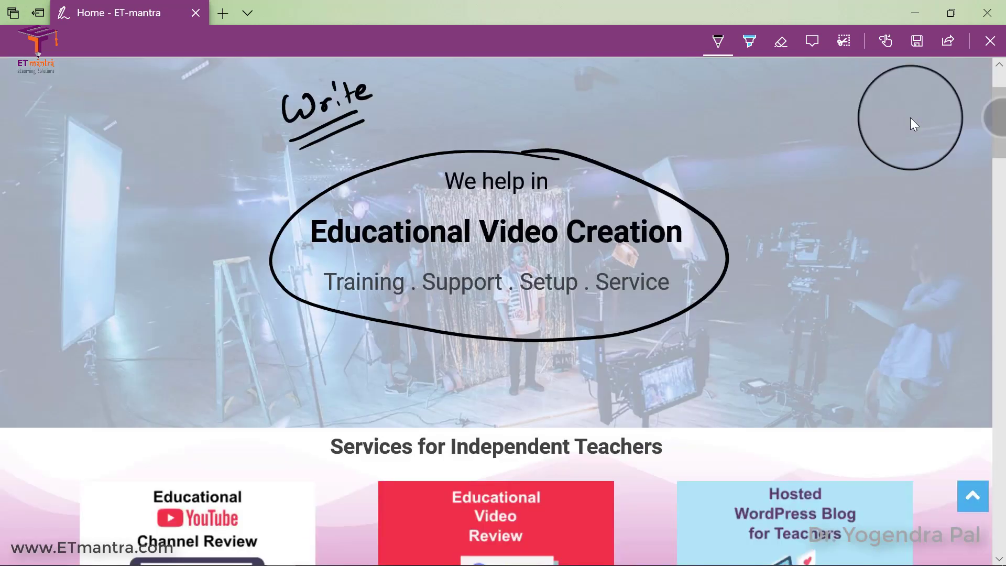
pyautogui.scroll(-2, 914, 125)
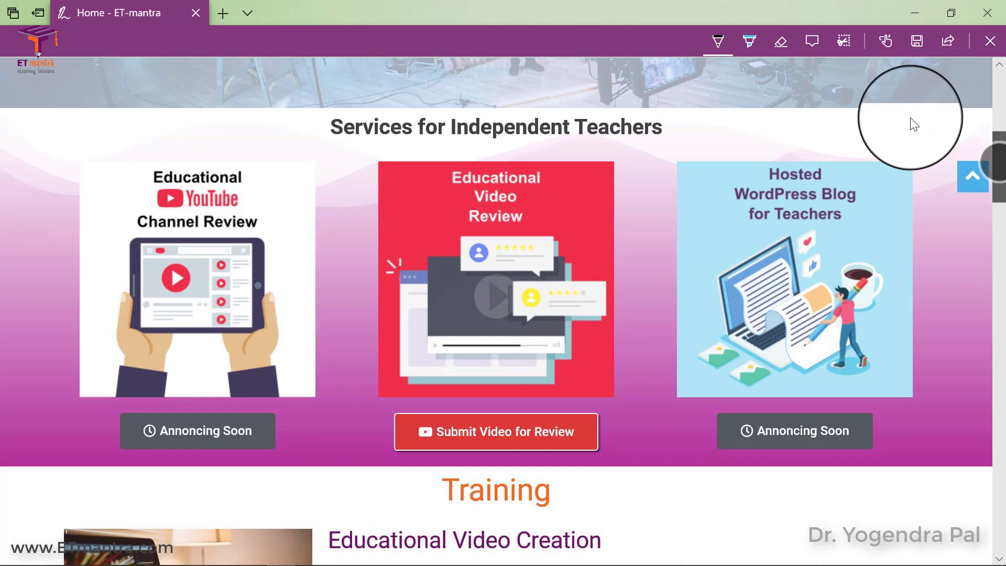
pyautogui.scroll(8, 915, 124)
pyautogui.scroll(-1, 914, 124)
pyautogui.scroll(-7, 912, 121)
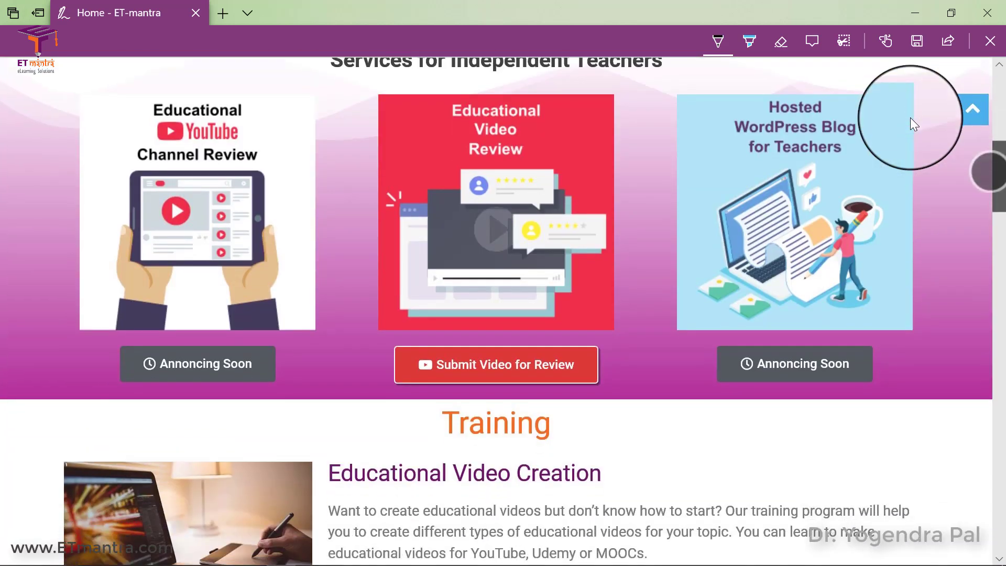
pyautogui.scroll(2, 915, 125)
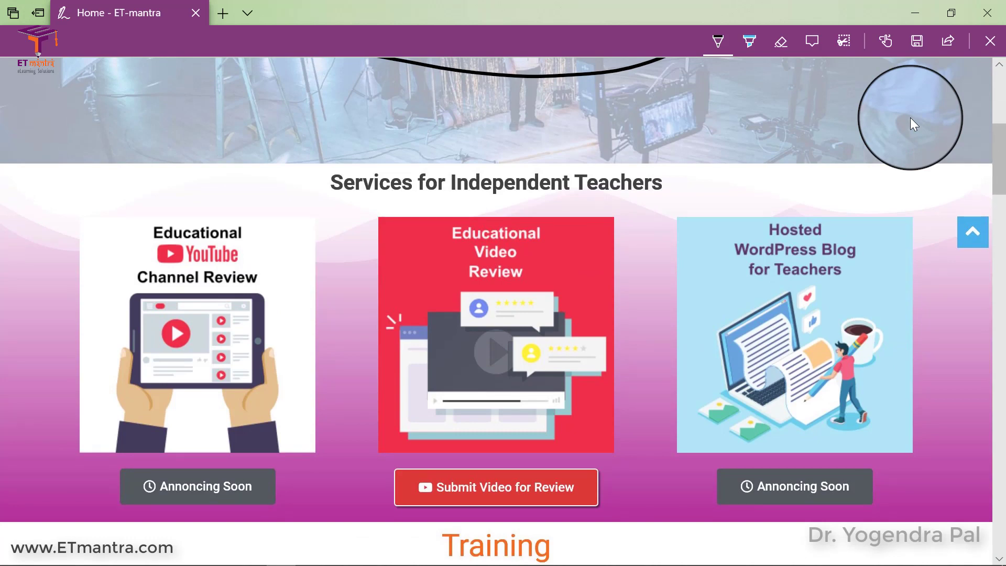
pyautogui.click(749, 41)
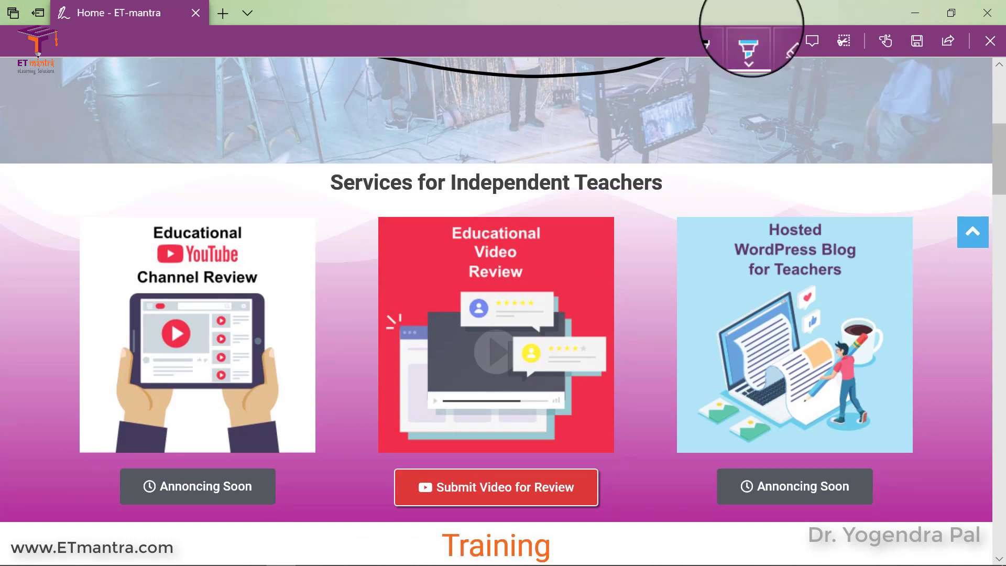
pyautogui.moveTo(401, 495)
pyautogui.mouseDown()
pyautogui.moveTo(579, 493)
pyautogui.moveTo(586, 478)
pyautogui.moveTo(419, 477)
pyautogui.moveTo(482, 475)
pyautogui.moveTo(580, 502)
pyautogui.moveTo(403, 503)
pyautogui.moveTo(455, 469)
pyautogui.mouseUp()
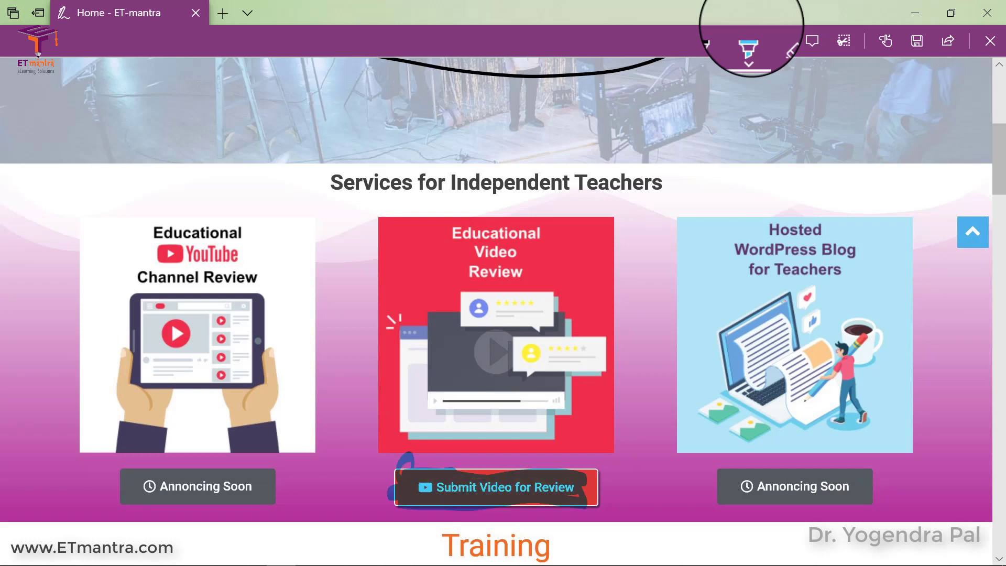
# Draw two blue highlighter check marks across the upper-left edge of the Educational Video Review card
pyautogui.click(712, 43)
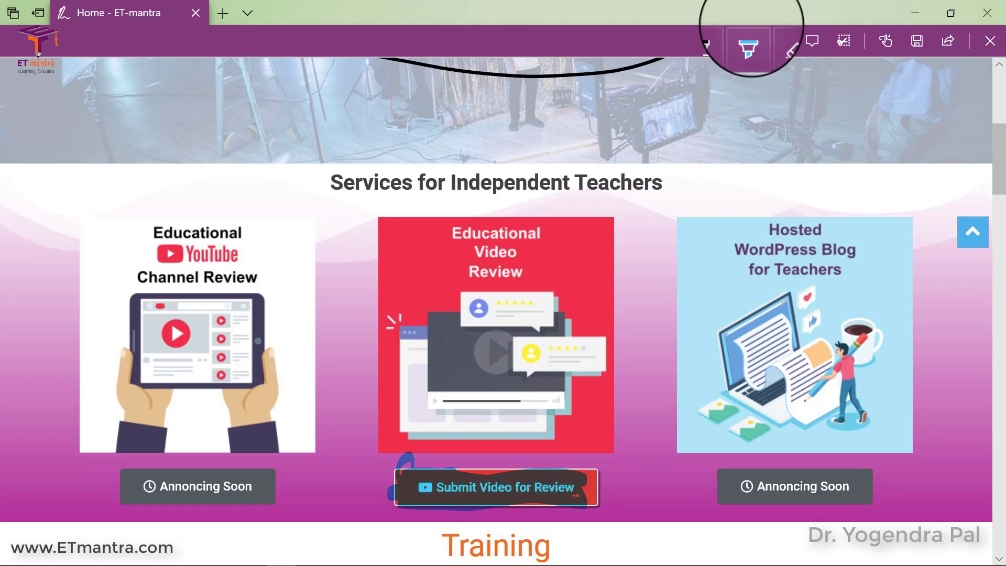
pyautogui.moveTo(358, 235); pyautogui.dragTo(429, 200)
pyautogui.moveTo(353, 254); pyautogui.dragTo(447, 218)
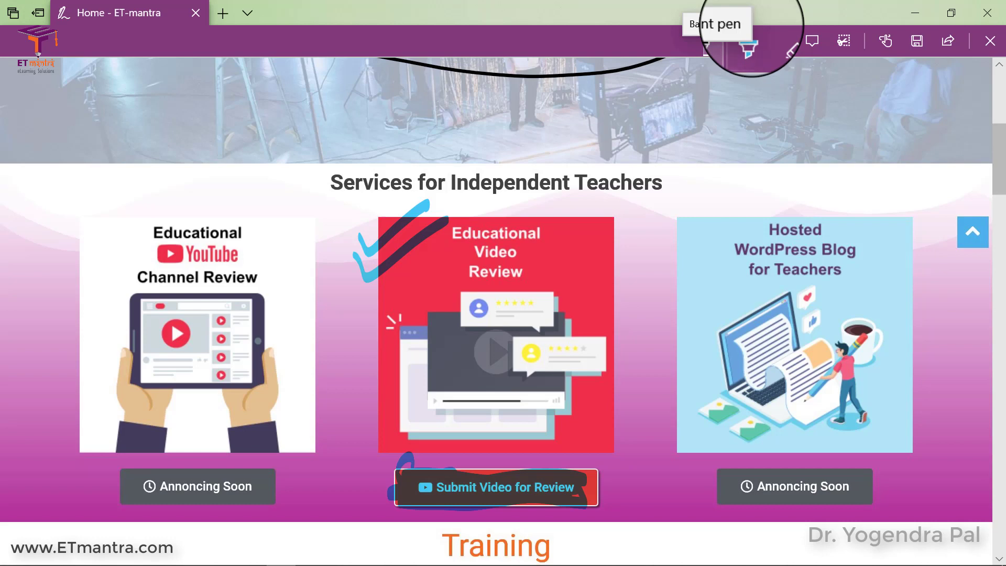
# Make the pen slightly thinner and red, then draw overlapping loops at the upper-right corner of the Educational Video Review card
pyautogui.click(718, 42)
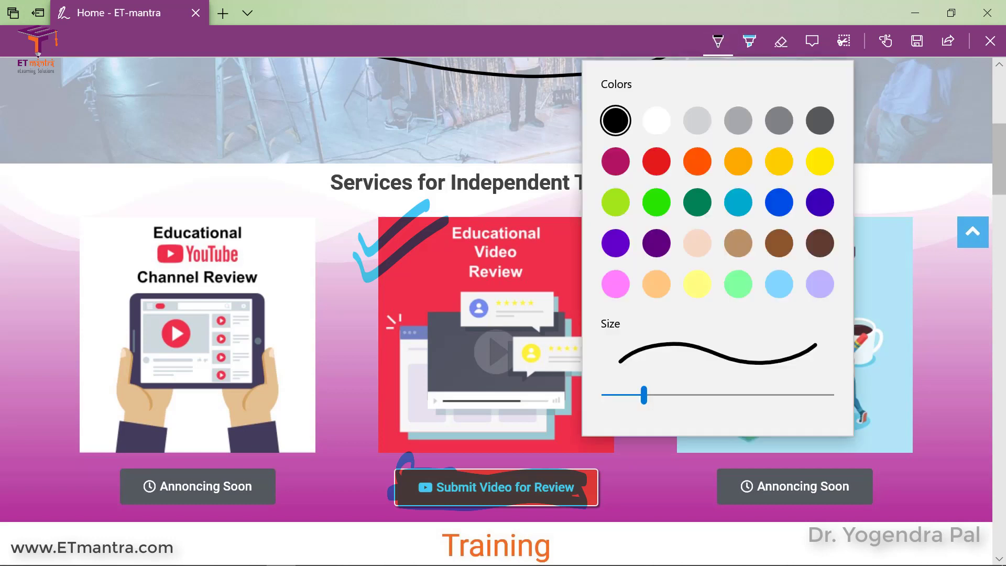
pyautogui.moveTo(644, 395)
pyautogui.mouseDown()
pyautogui.moveTo(694, 395)
pyautogui.moveTo(633, 395)
pyautogui.mouseUp()
pyautogui.press('Escape')
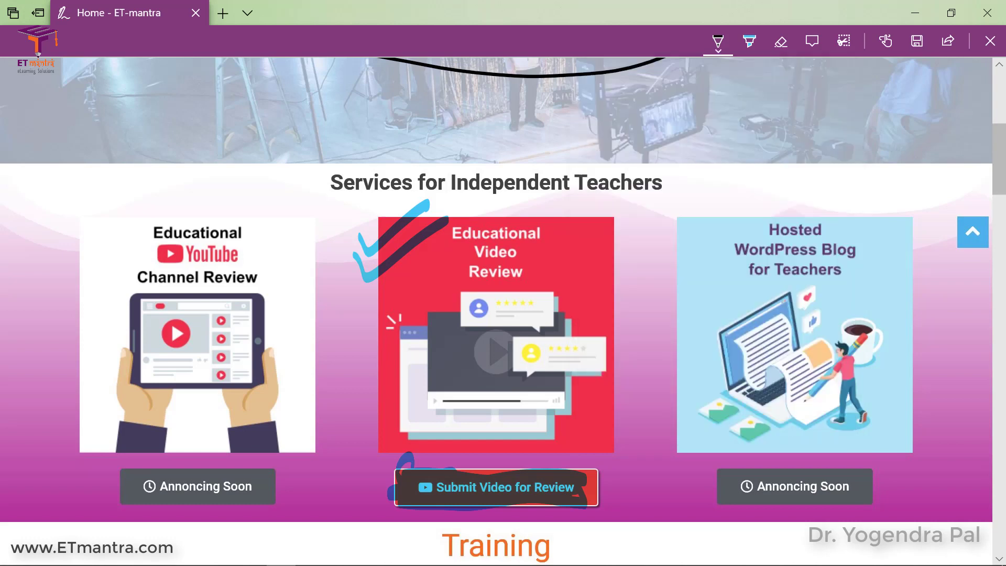
pyautogui.click(718, 42)
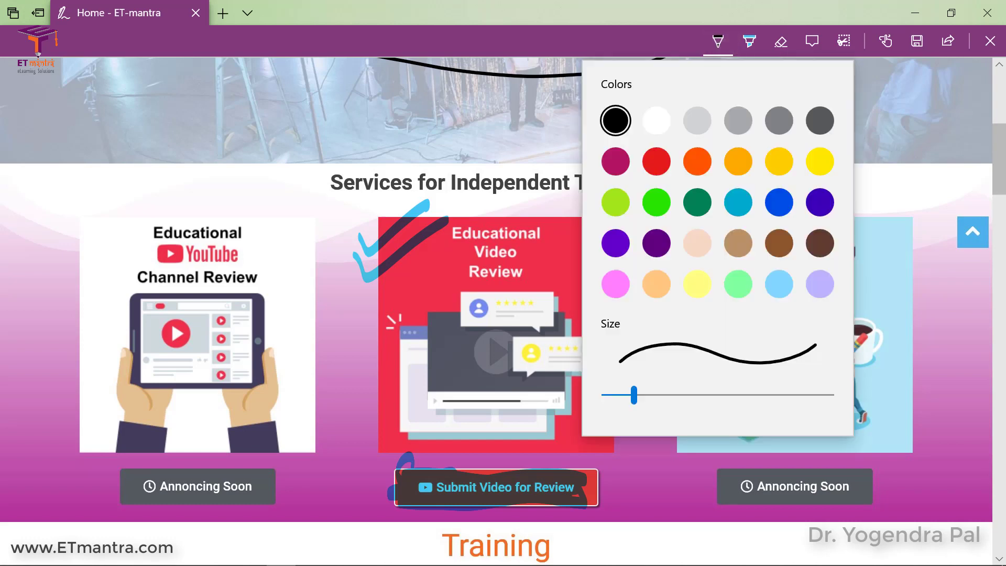
pyautogui.click(656, 161)
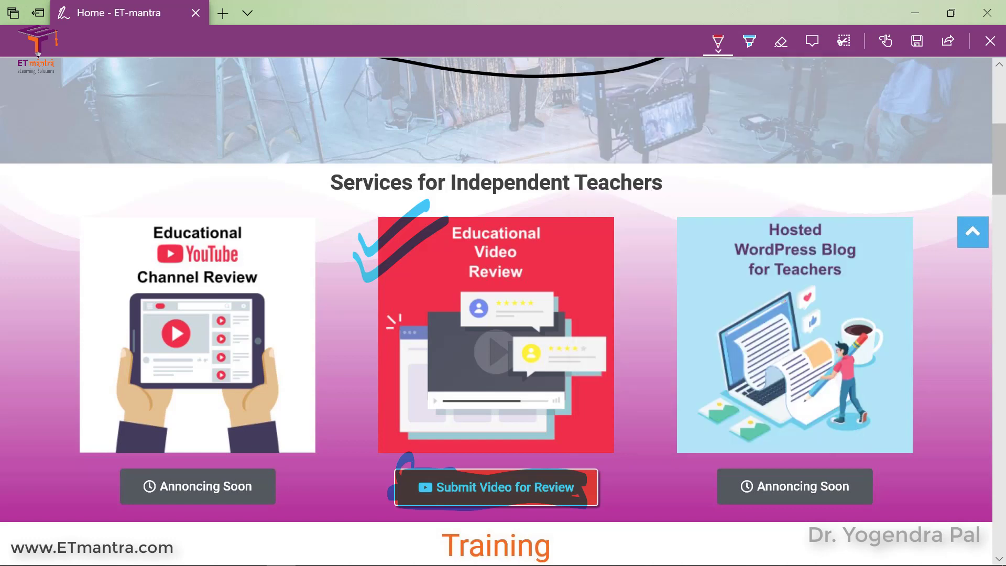
pyautogui.moveTo(617, 199)
pyautogui.mouseDown()
pyautogui.moveTo(603, 270)
pyautogui.moveTo(580, 286)
pyautogui.moveTo(594, 293)
pyautogui.mouseUp()
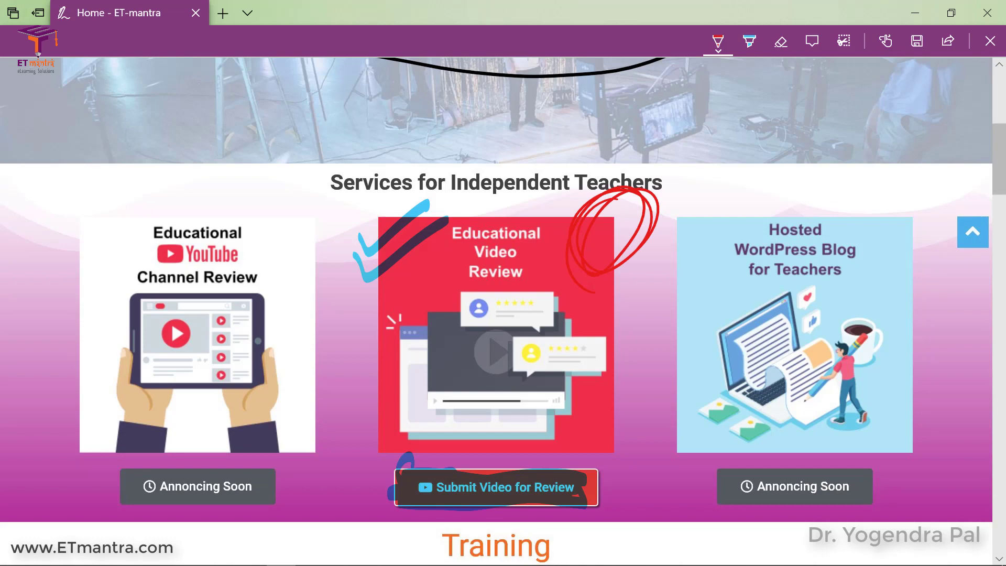
# Draw a red arrow pointing to the ICT in Education section's More Information button and handwrite "Click here!" above it
pyautogui.moveTo(999, 158); pyautogui.dragTo(994, 266)
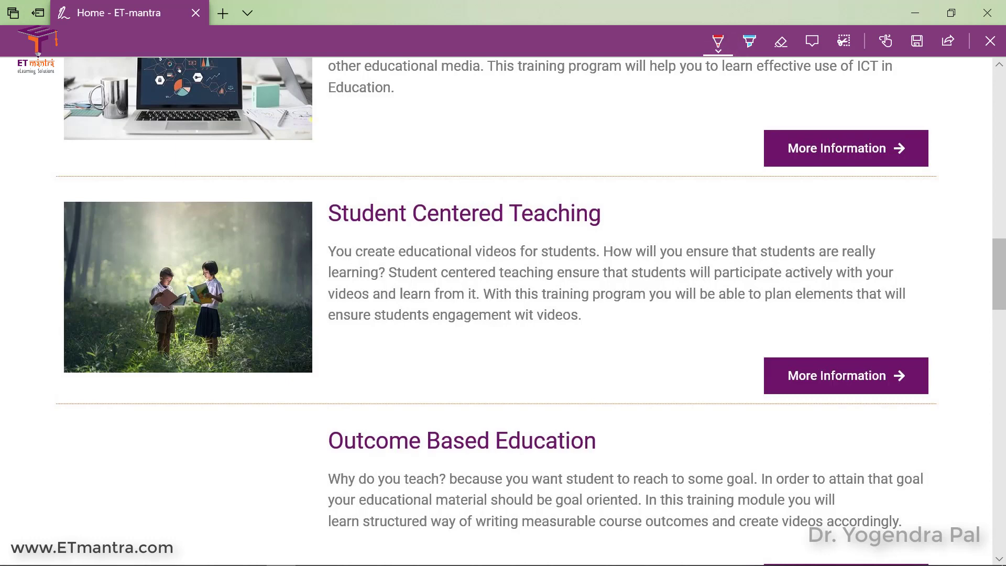
pyautogui.moveTo(607, 173)
pyautogui.mouseDown()
pyautogui.moveTo(726, 144)
pyautogui.moveTo(712, 153)
pyautogui.mouseUp()
pyautogui.moveTo(603, 130); pyautogui.dragTo(610, 142)
pyautogui.click(621, 125)
pyautogui.moveTo(619, 131); pyautogui.dragTo(637, 136)
pyautogui.moveTo(644, 117)
pyautogui.mouseDown()
pyautogui.moveTo(644, 132)
pyautogui.moveTo(666, 124)
pyautogui.mouseUp()
pyautogui.moveTo(671, 113); pyautogui.dragTo(711, 106)
pyautogui.click(711, 112)
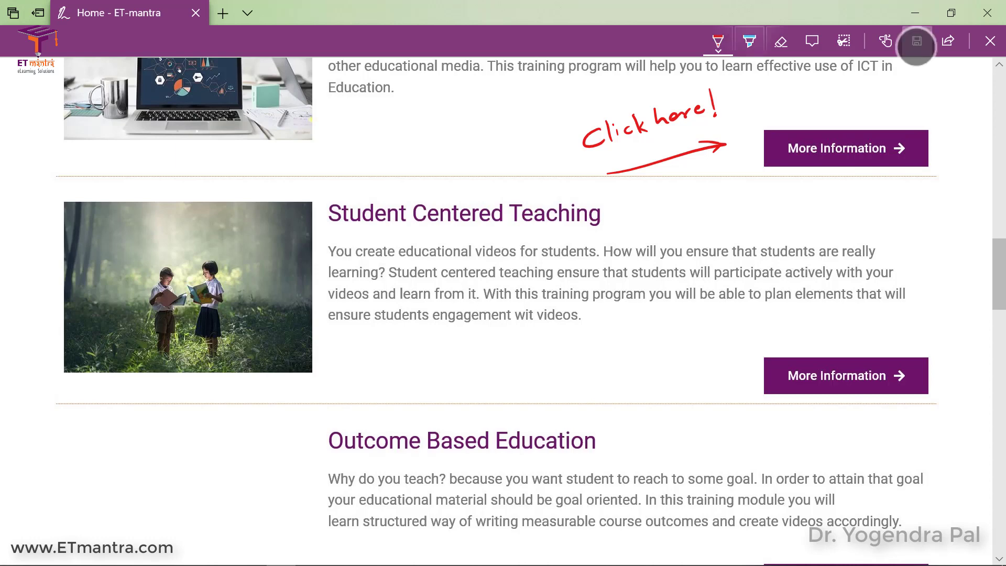
# Save the annotated web page to OneNote in the New Section 1 section
pyautogui.click(918, 41)
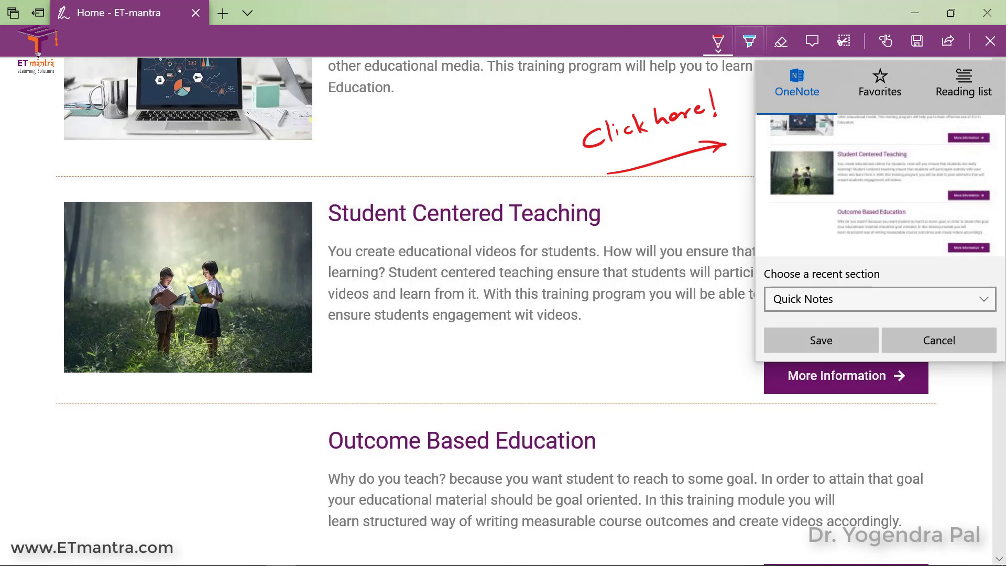
pyautogui.click(905, 298)
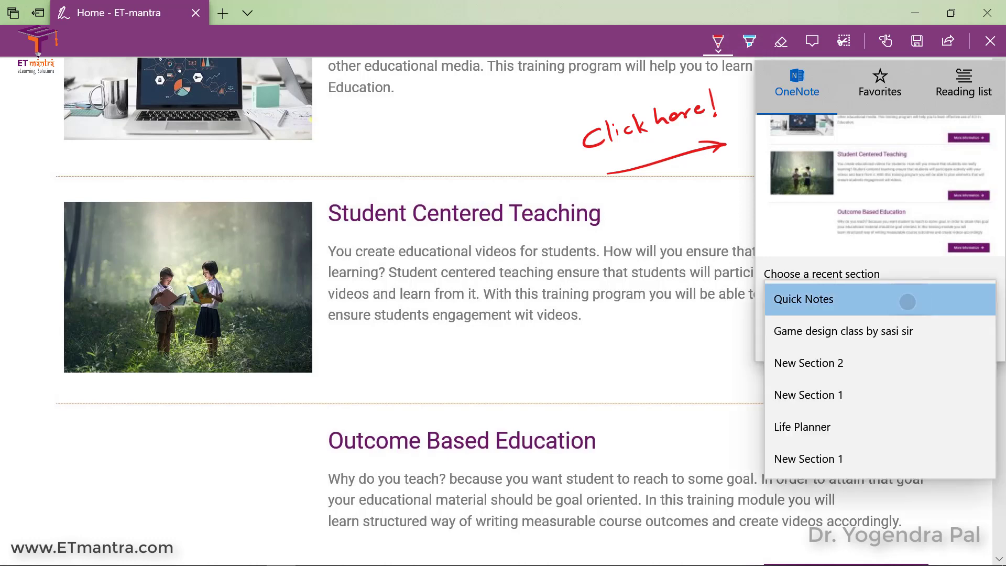
pyautogui.click(807, 393)
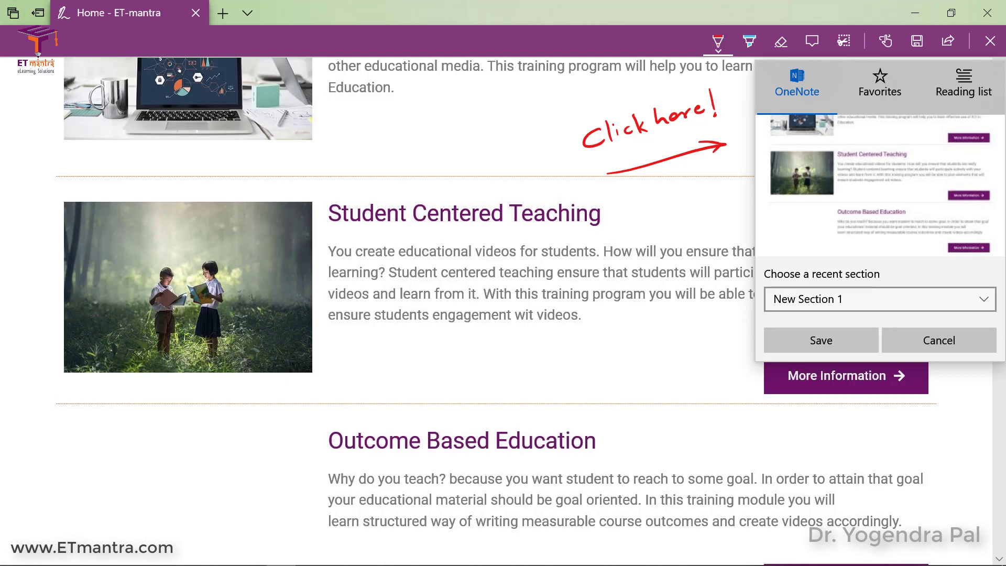
pyautogui.click(826, 341)
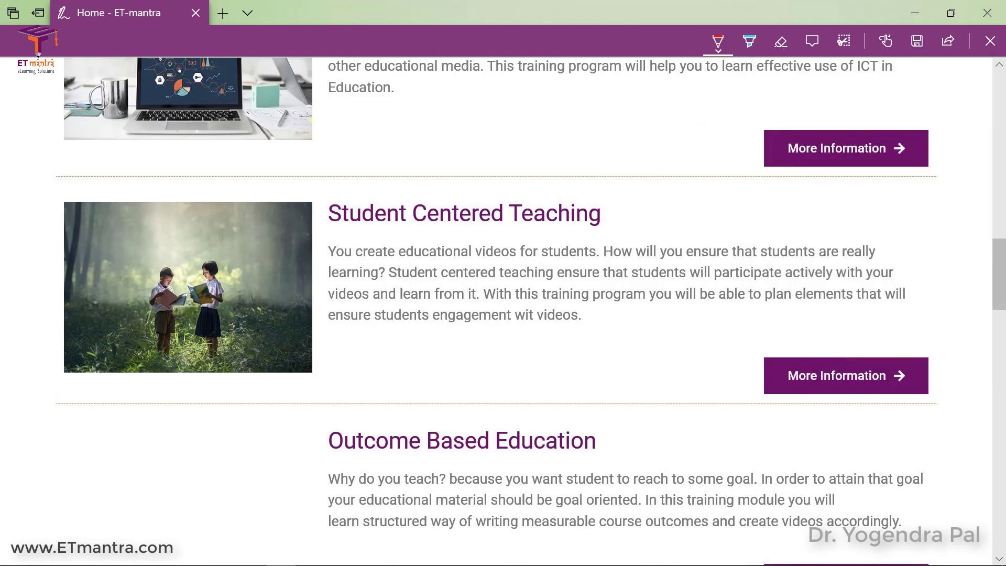
pyautogui.scroll(2, 496, 252)
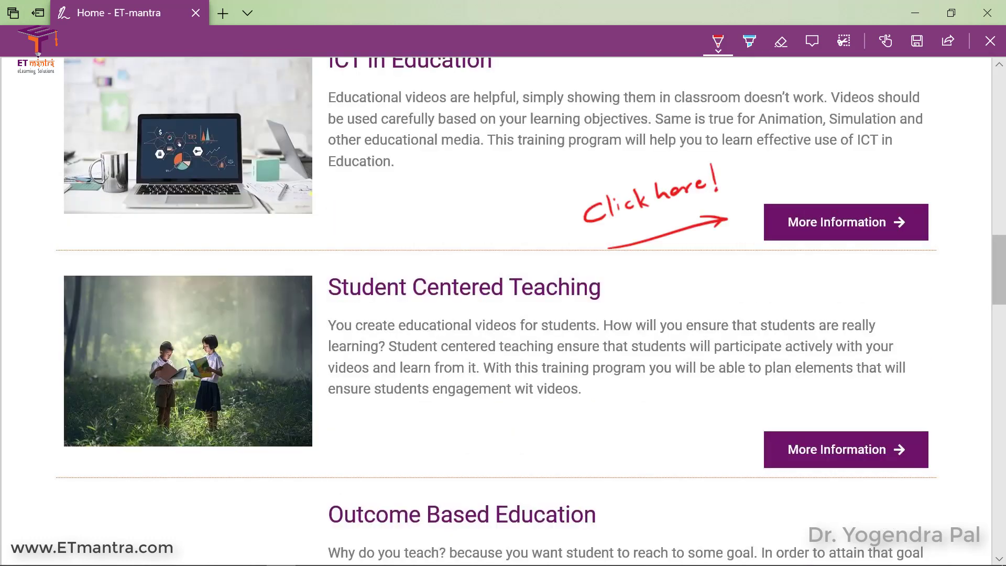
pyautogui.scroll(-2, 496, 252)
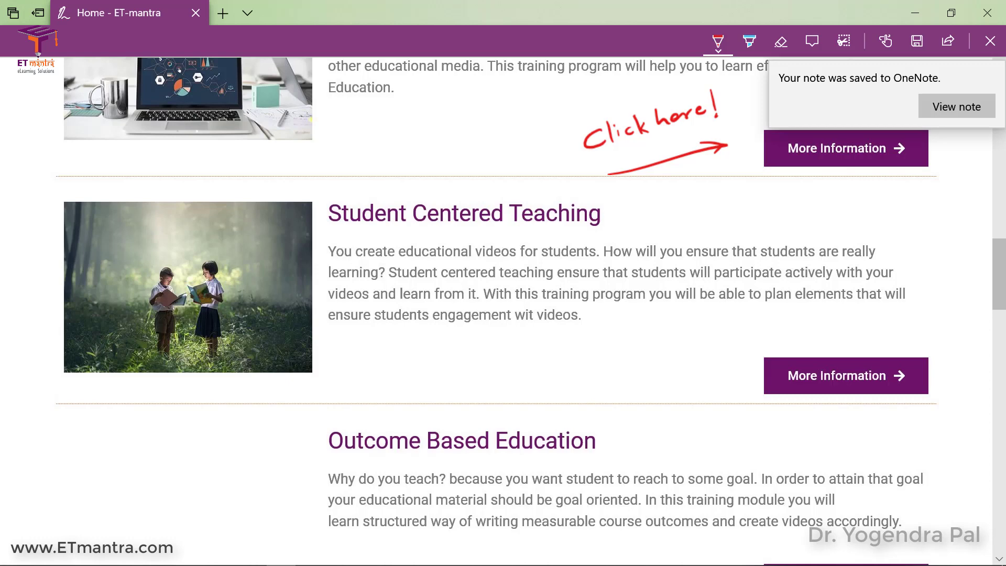
# Switch to OneNote, open the saved Home - ET-mantra note, and show it in full screen
pyautogui.click(959, 106)
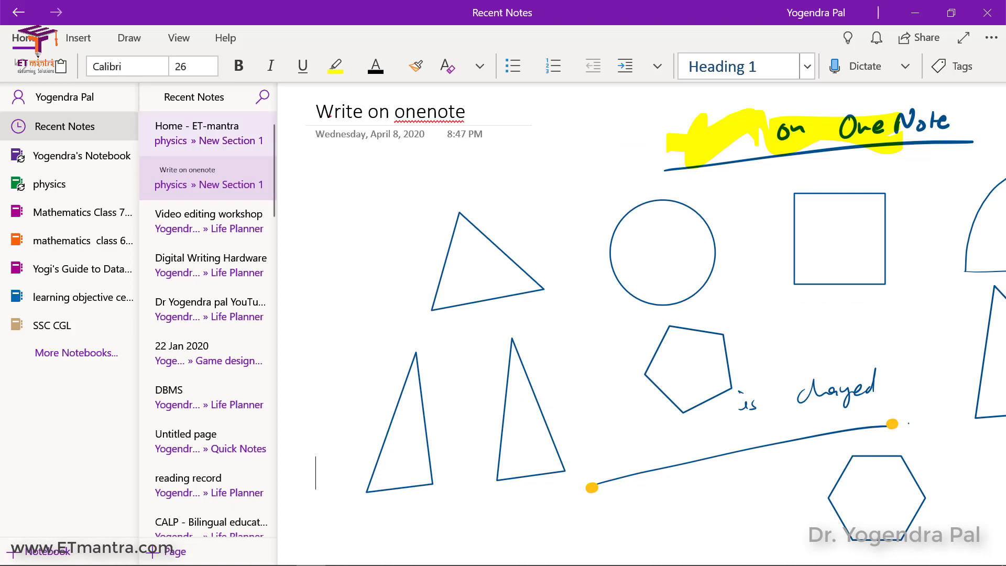
pyautogui.click(199, 134)
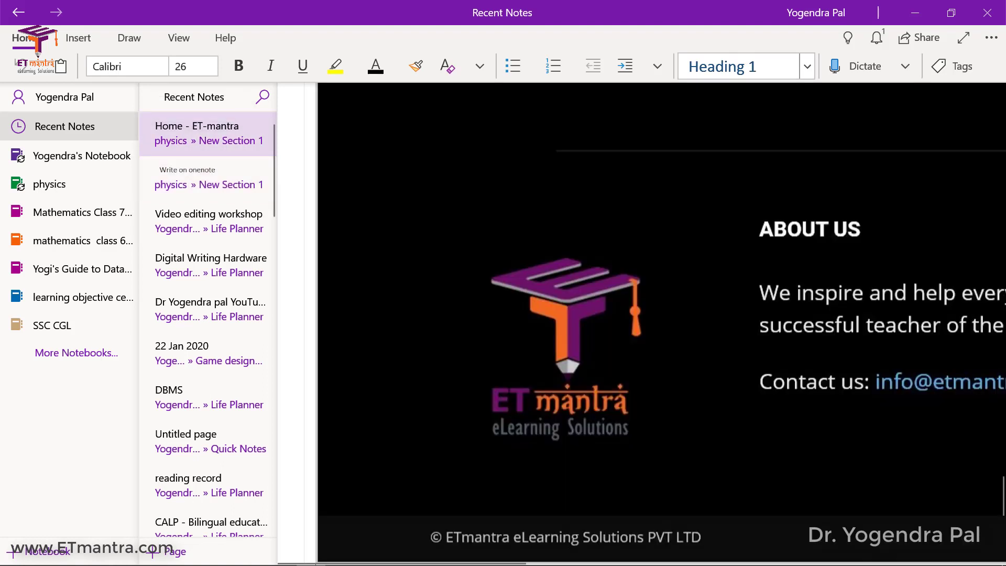
pyautogui.click(837, 407)
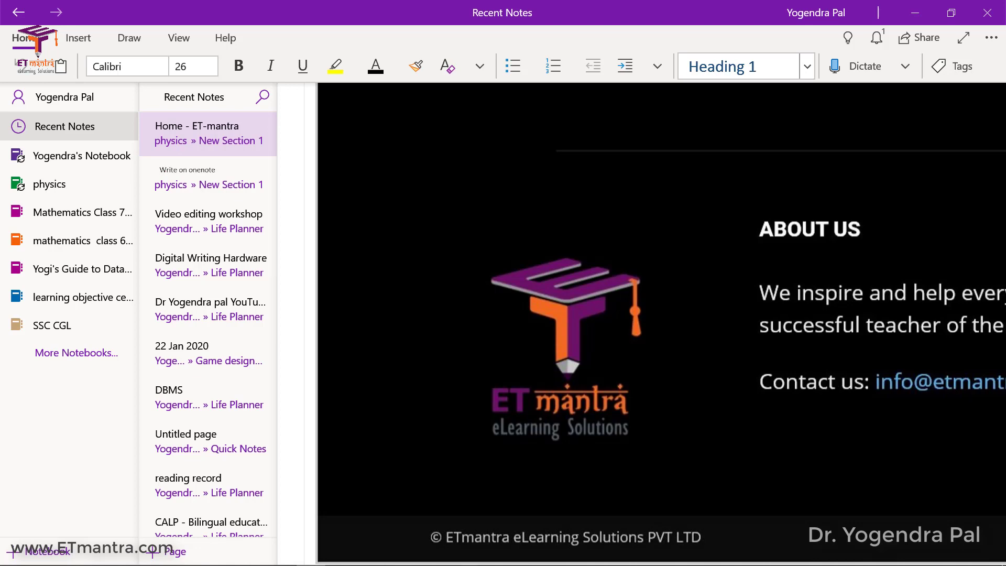
pyautogui.scroll(10, 916, 400)
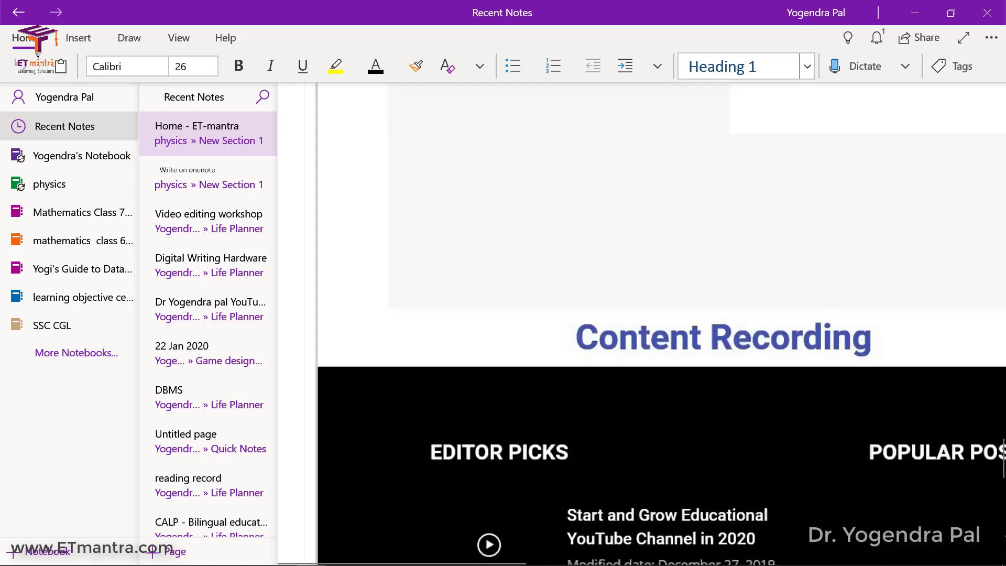
pyautogui.scroll(5, 922, 409)
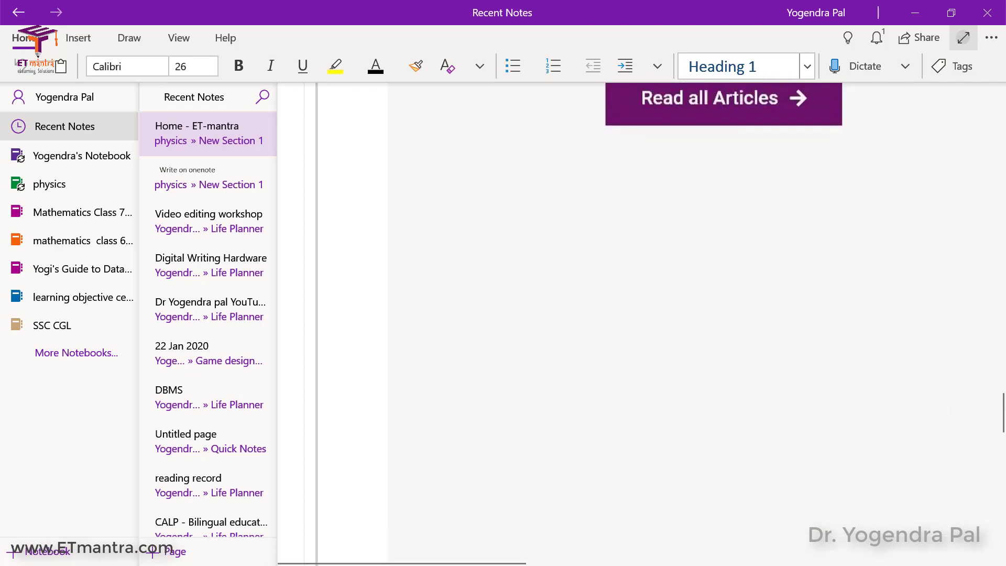
pyautogui.click(964, 38)
# Examine the saved page capture around the Training entries to check the handwritten annotation beside ICT in Education
pyautogui.scroll(15, 784, 422)
pyautogui.scroll(-3, 764, 332)
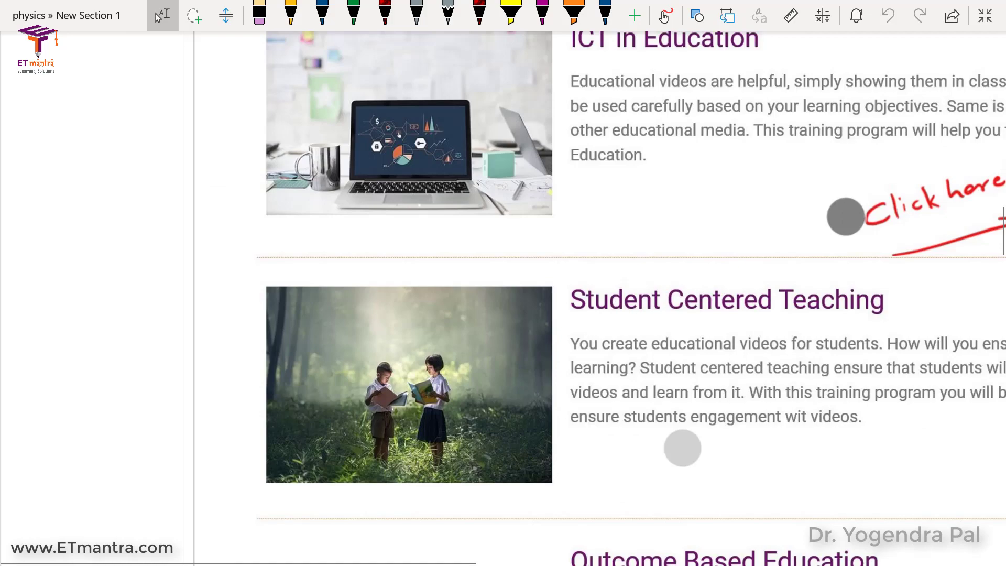
pyautogui.scroll(-3, 764, 333)
pyautogui.scroll(1, 503, 314)
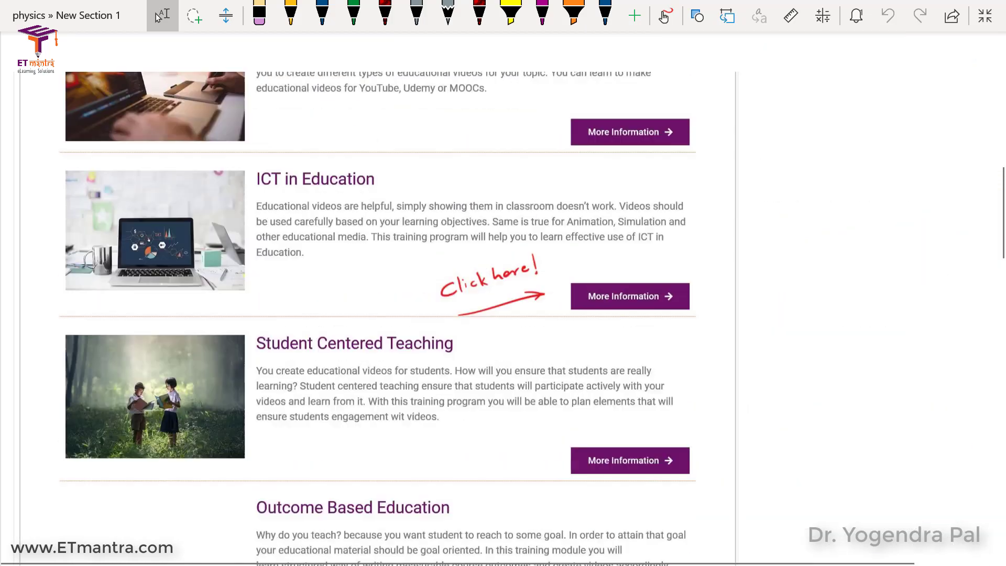
pyautogui.scroll(3, 588, 391)
pyautogui.scroll(-10, 687, 343)
pyautogui.scroll(12, 689, 393)
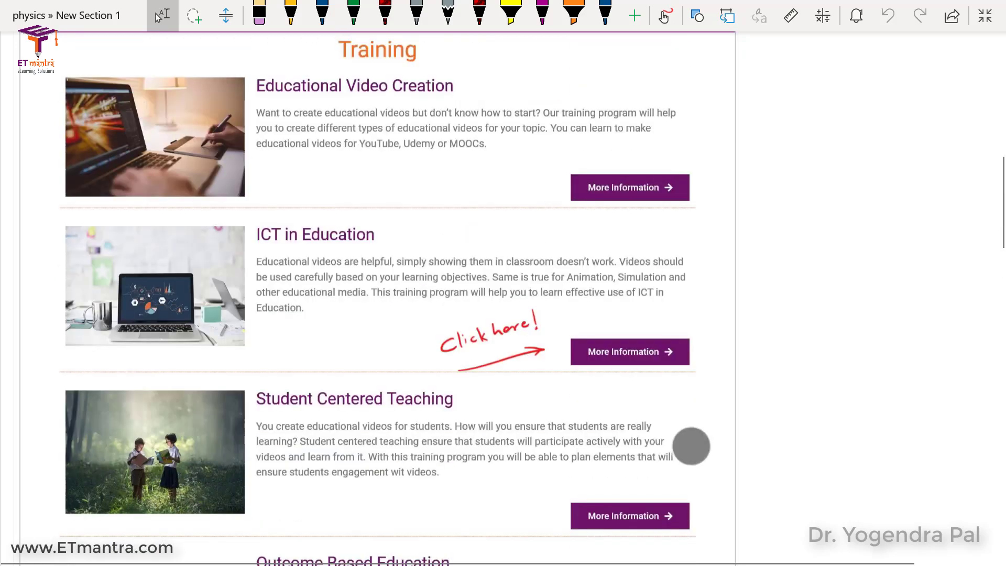
pyautogui.scroll(4, 691, 446)
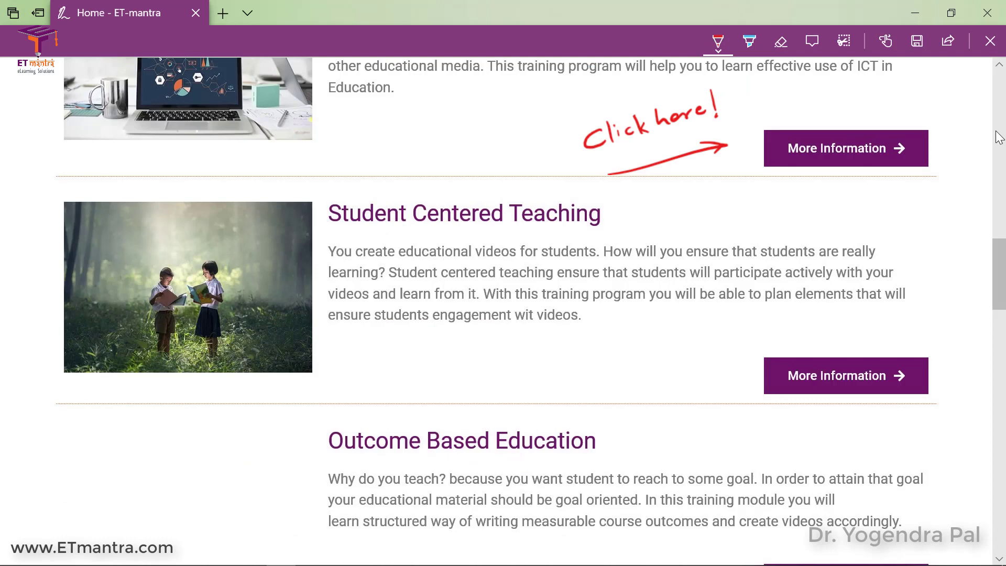
# Switch back to Microsoft Edge and return to the start of the annotated page to review its ink marks
pyautogui.click(995, 131)
pyautogui.click(1001, 106)
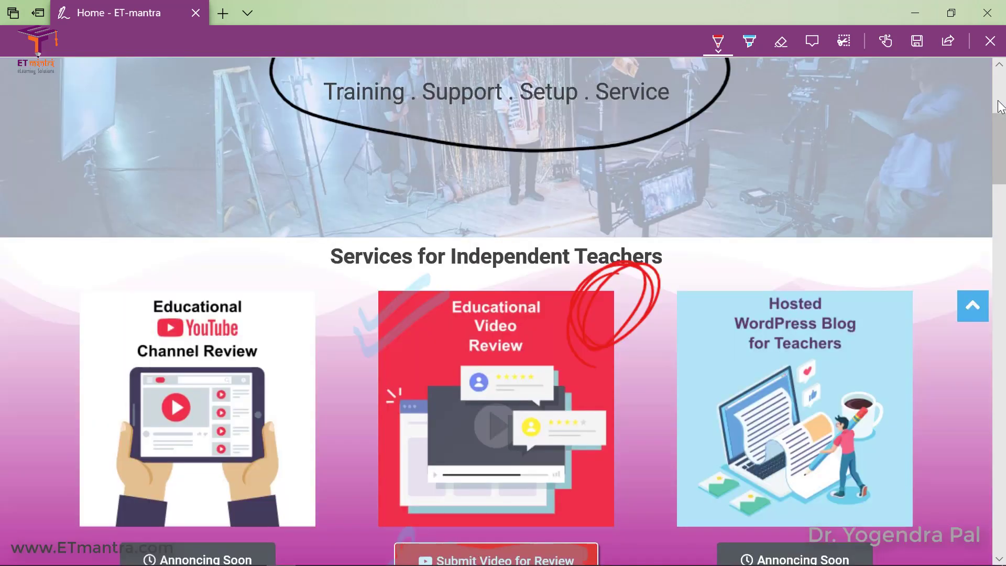
pyautogui.click(1001, 106)
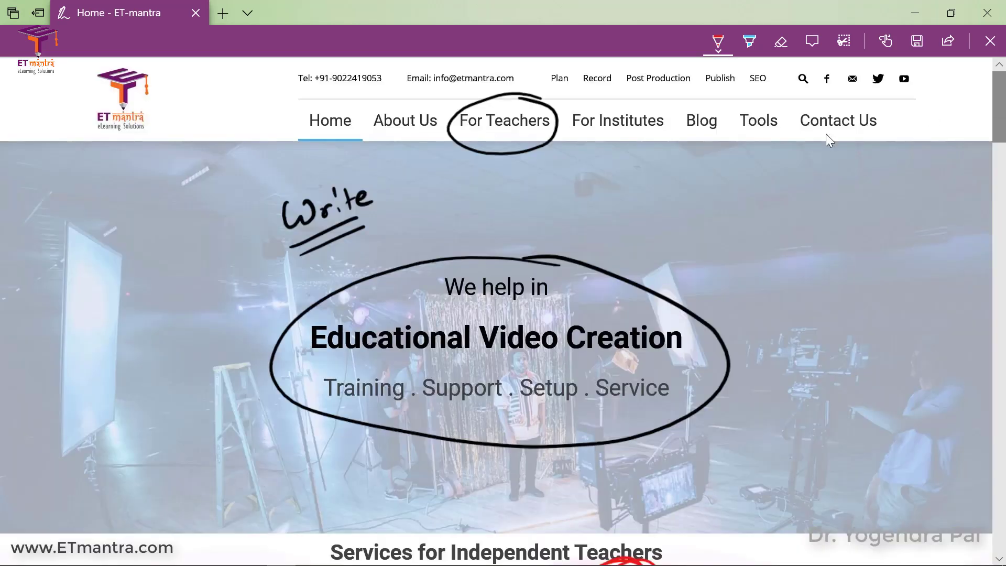
# Add a typed note beside the Tools menu entry reading "tools available for teachers."
pyautogui.click(811, 45)
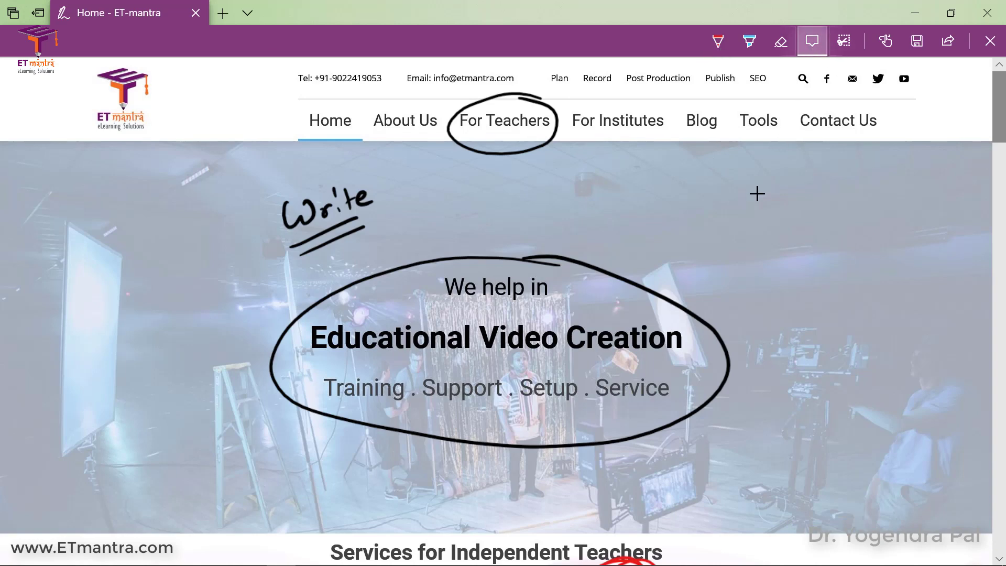
pyautogui.click(755, 136)
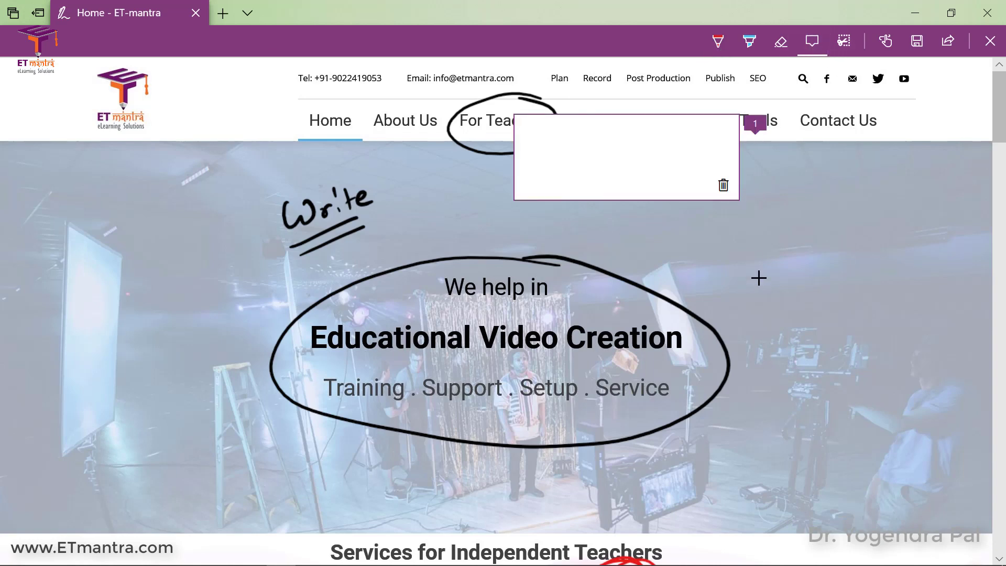
pyautogui.write('tools available for tea')
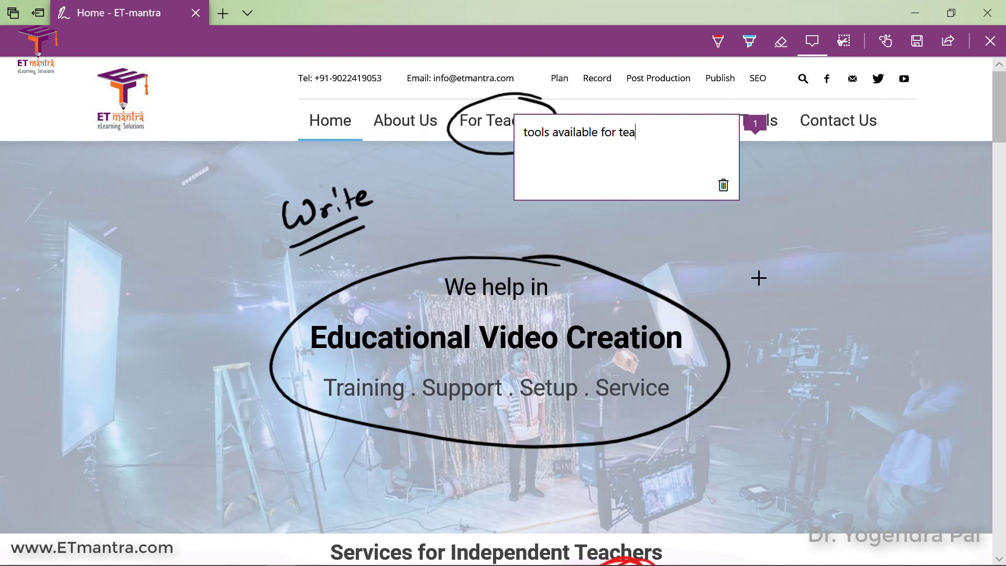
pyautogui.write('chers.')
# Place a second empty note on the banner and delete it, and leave the web notes without saving changes
pyautogui.click(813, 243)
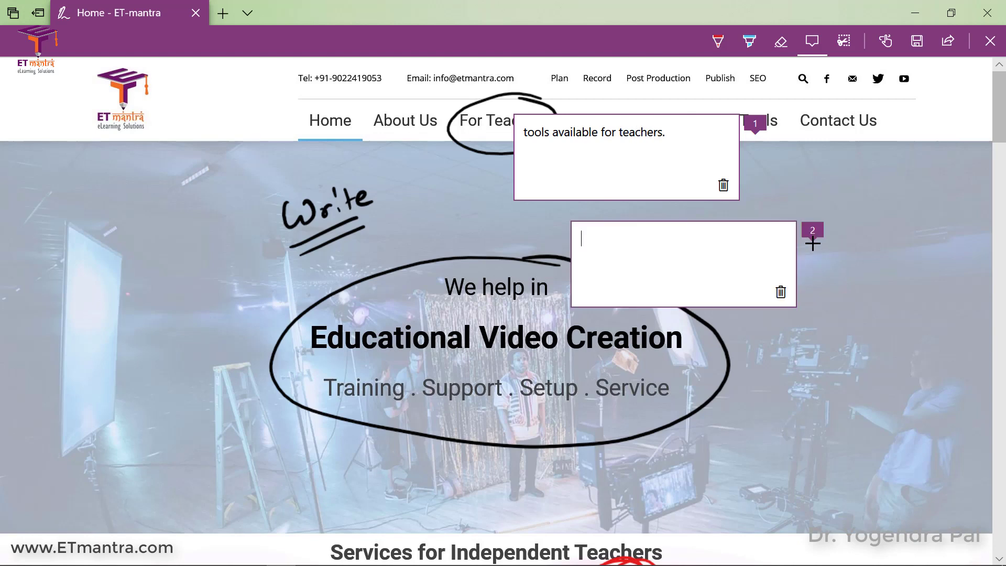
pyautogui.click(781, 292)
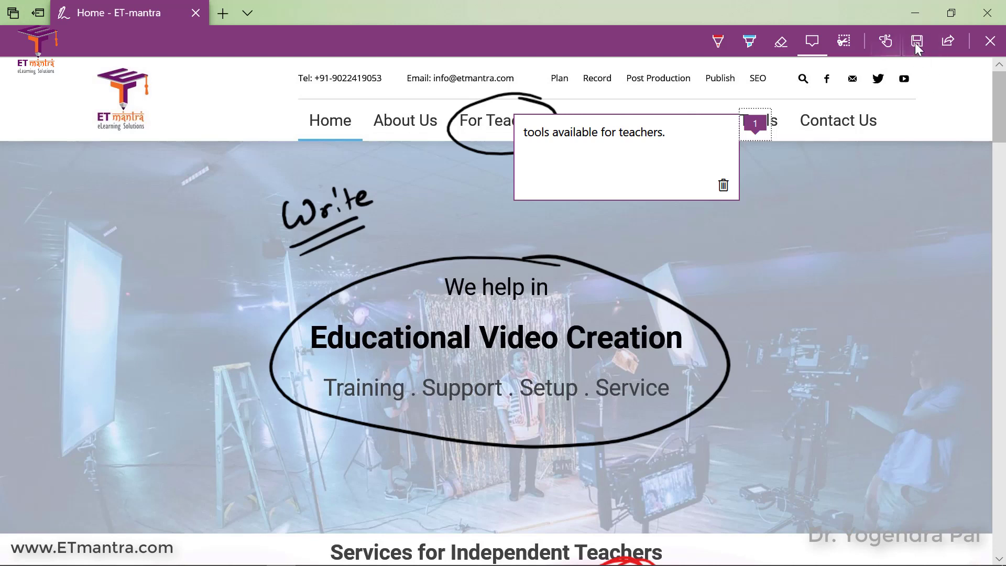
pyautogui.click(993, 45)
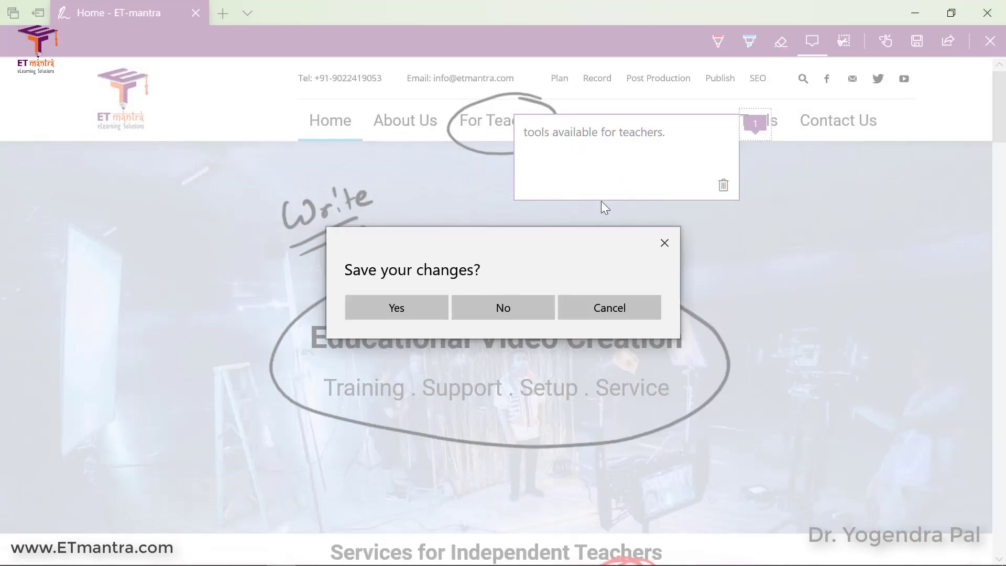
pyautogui.click(498, 307)
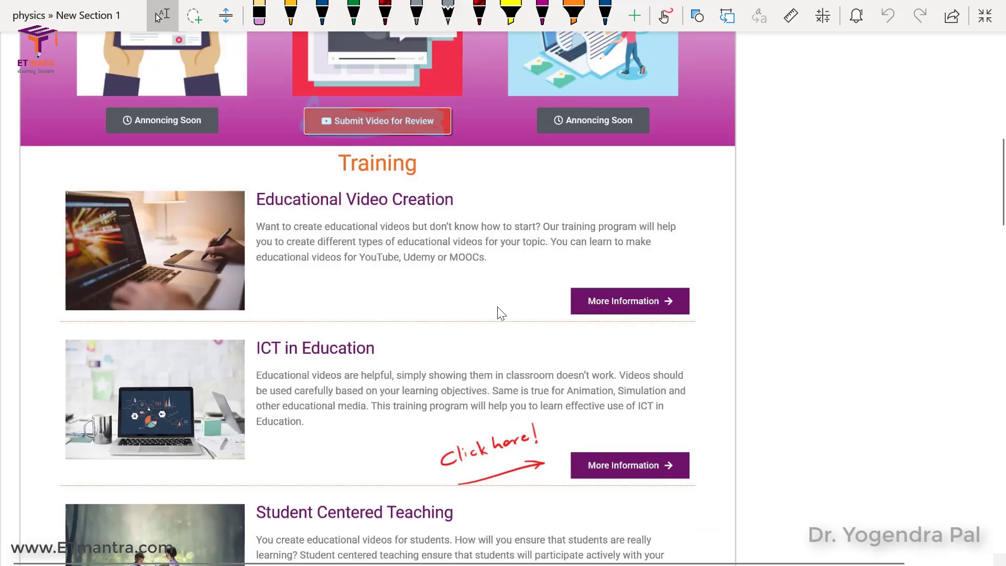
# Switch to the Everything search window and open onenote demo.pdf in Microsoft Edge
pyautogui.hotkey('alt', 'Tab')
pyautogui.press('Tab')
pyautogui.press('Tab')
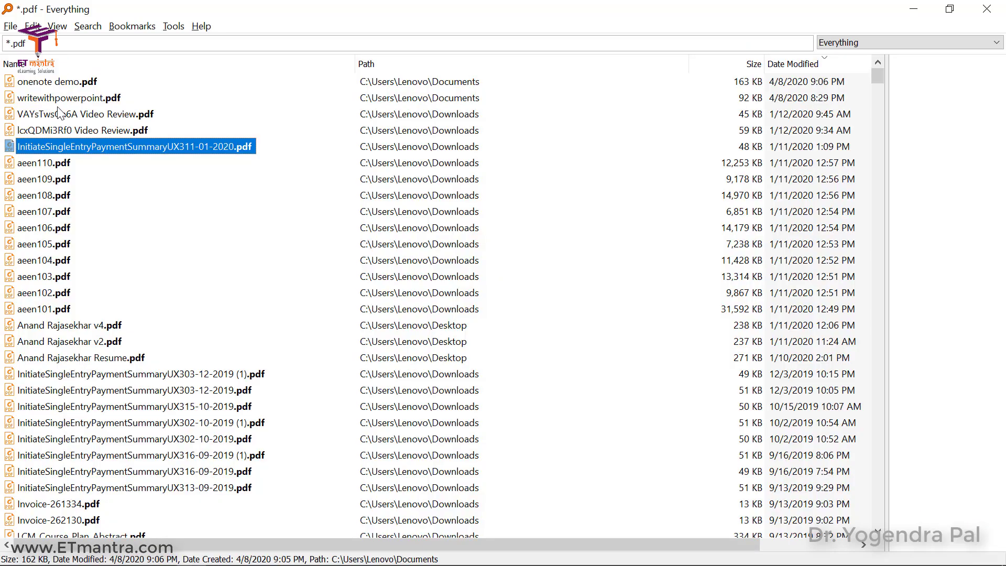
pyautogui.click(52, 85)
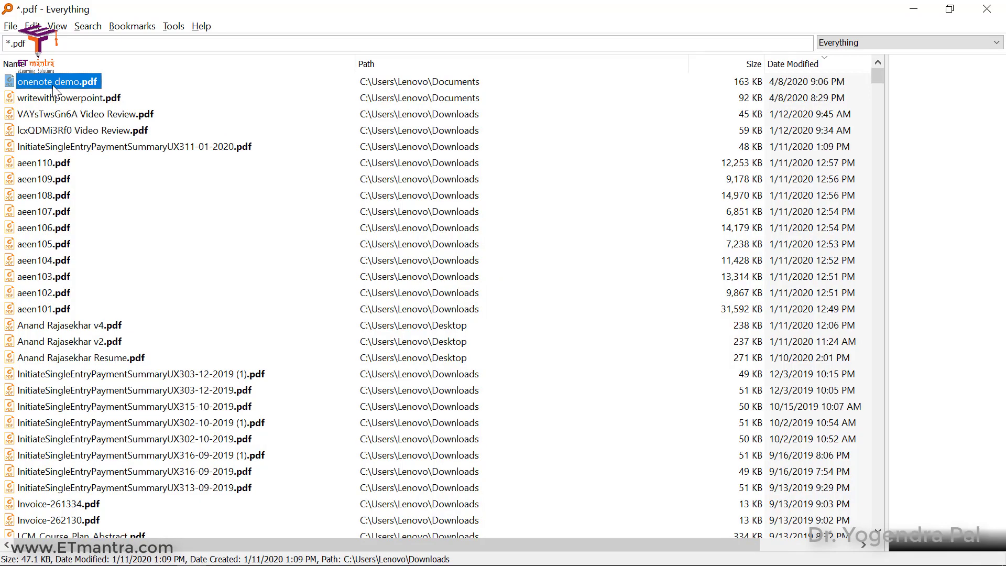
pyautogui.rightClick(52, 85)
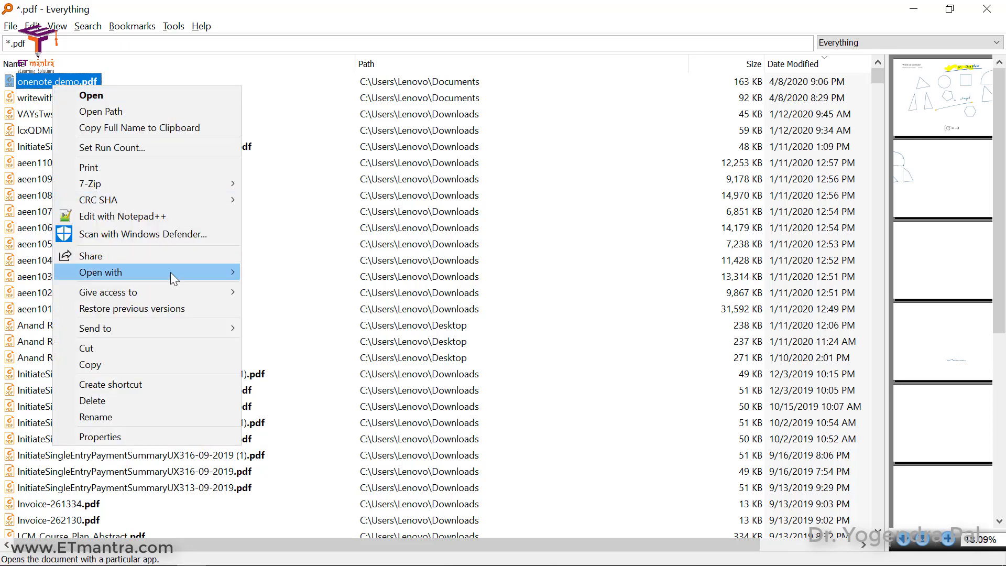
pyautogui.moveTo(199, 275)
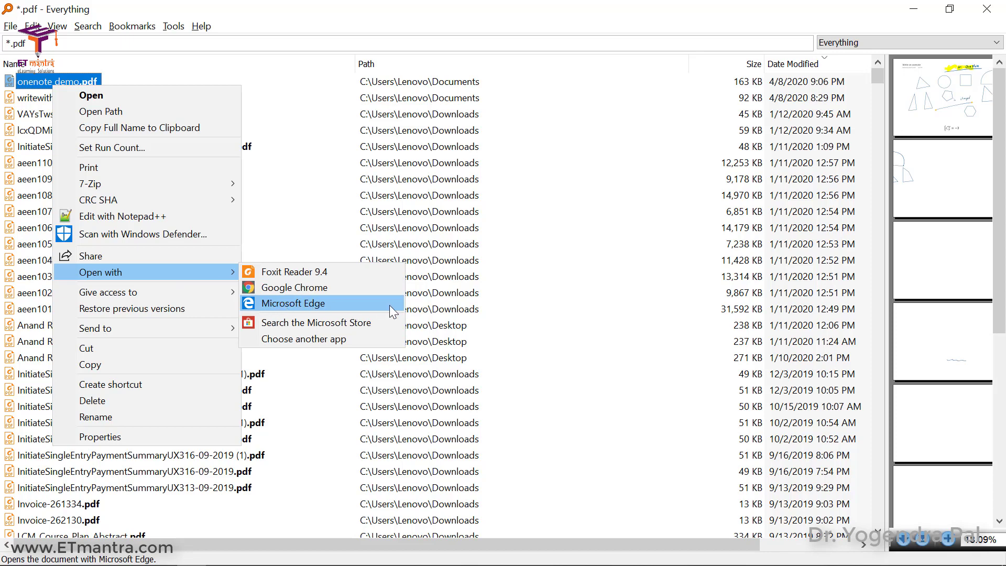
pyautogui.click(451, 307)
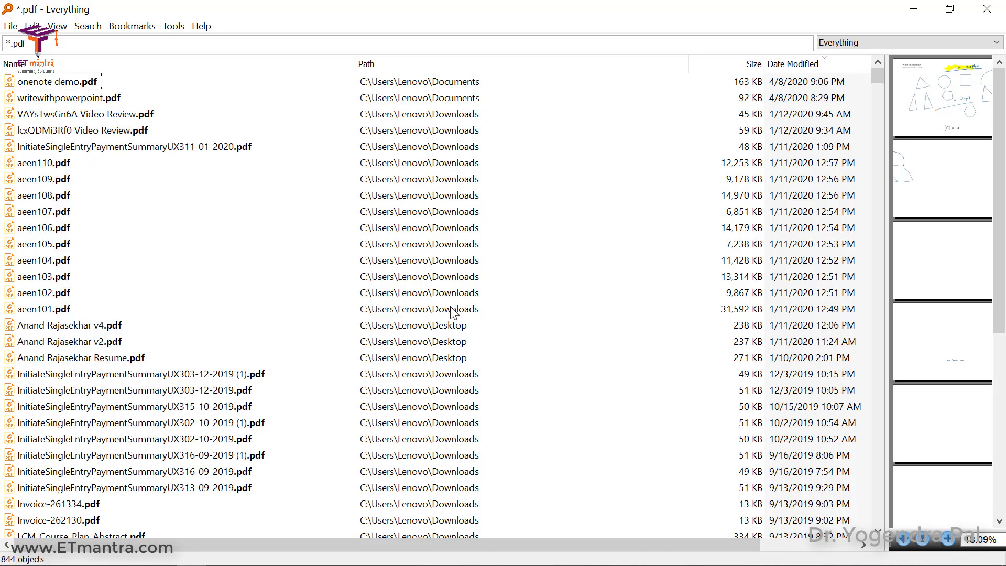
pyautogui.hotkey('alt', 'Tab')
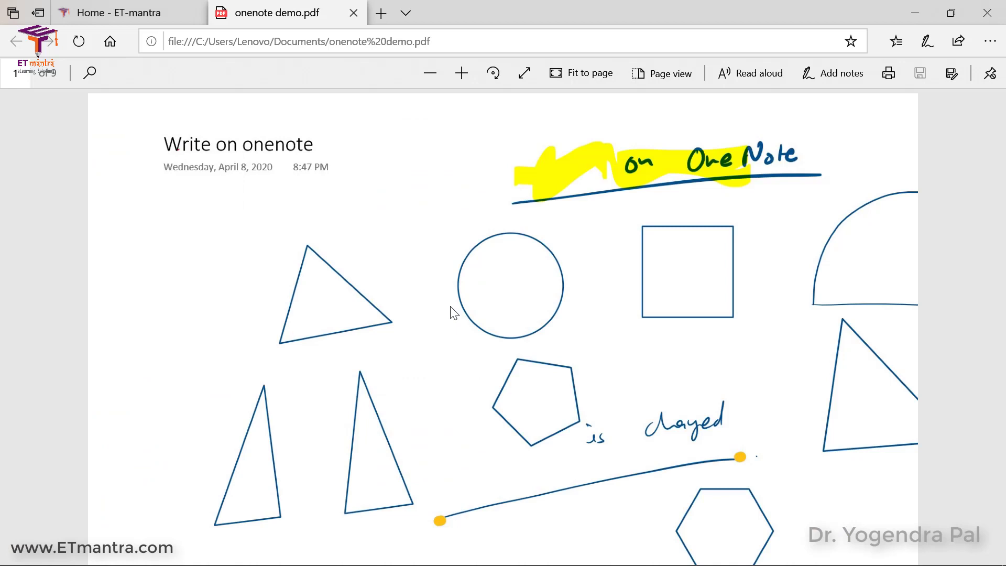
# Preview the PDF fitted to the page and in two-page layout, and return to single-page layout
pyautogui.scroll(-3, 439, 307)
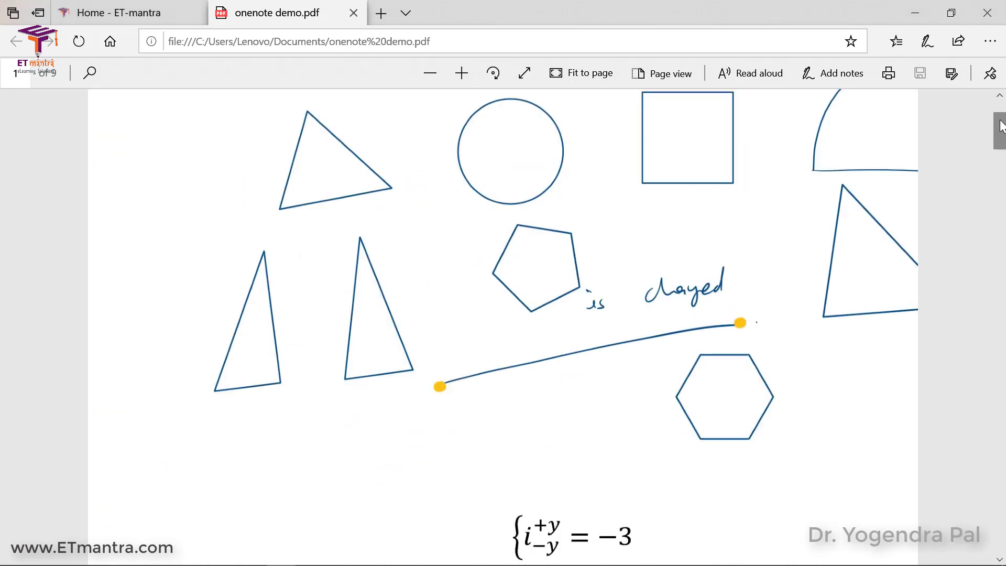
pyautogui.moveTo(1001, 131); pyautogui.dragTo(1001, 97)
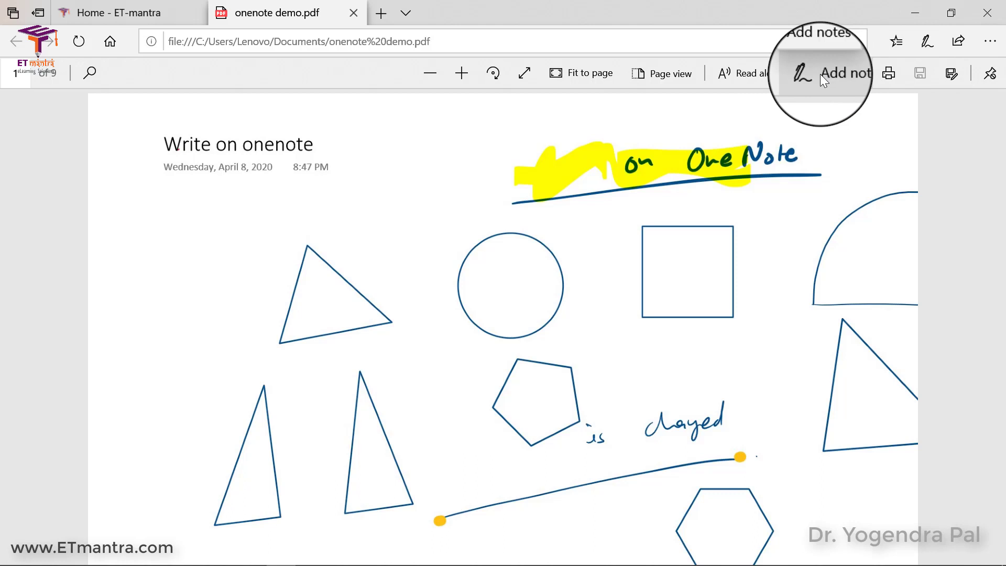
pyautogui.click(571, 78)
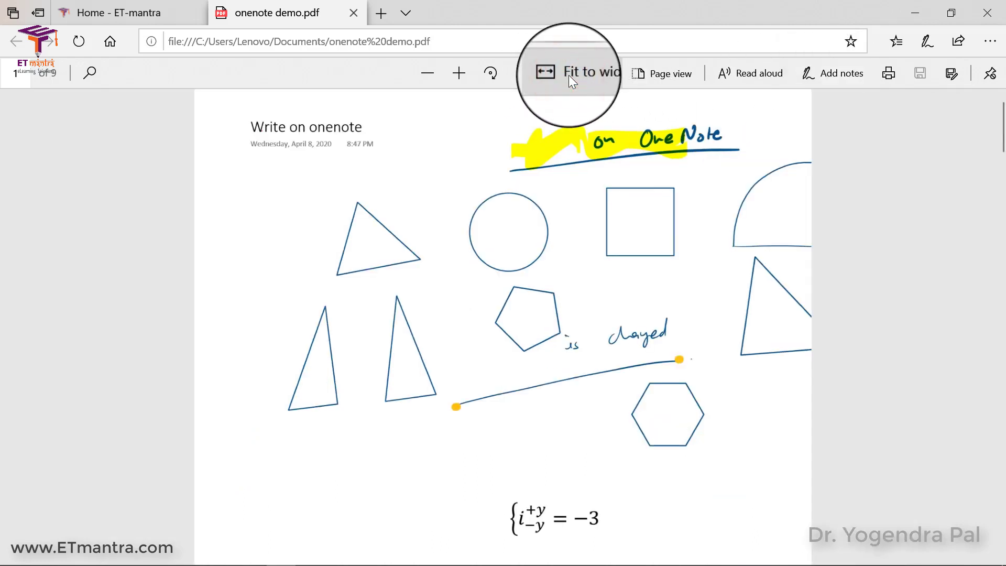
pyautogui.click(640, 68)
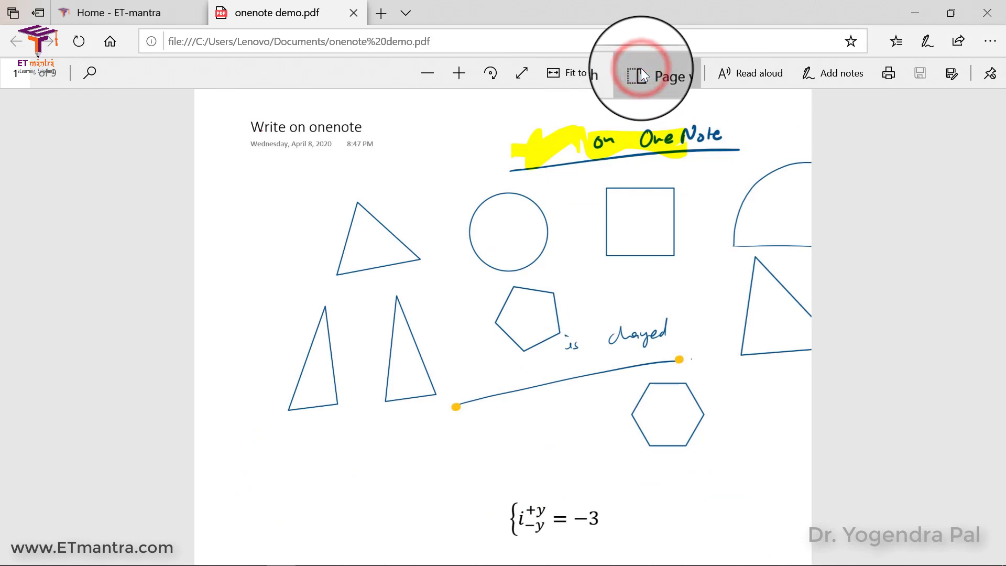
pyautogui.click(581, 142)
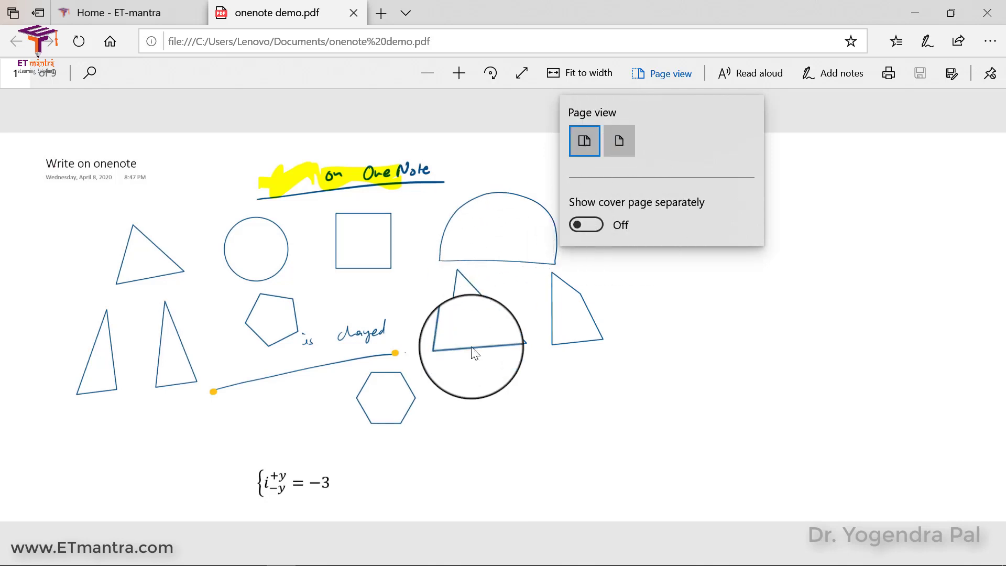
pyautogui.click(612, 137)
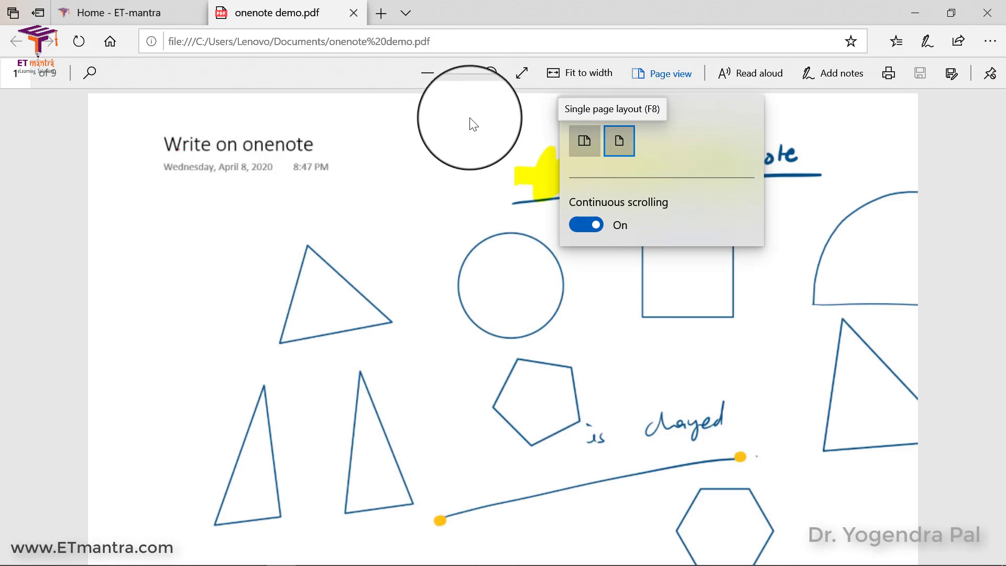
pyautogui.click(468, 118)
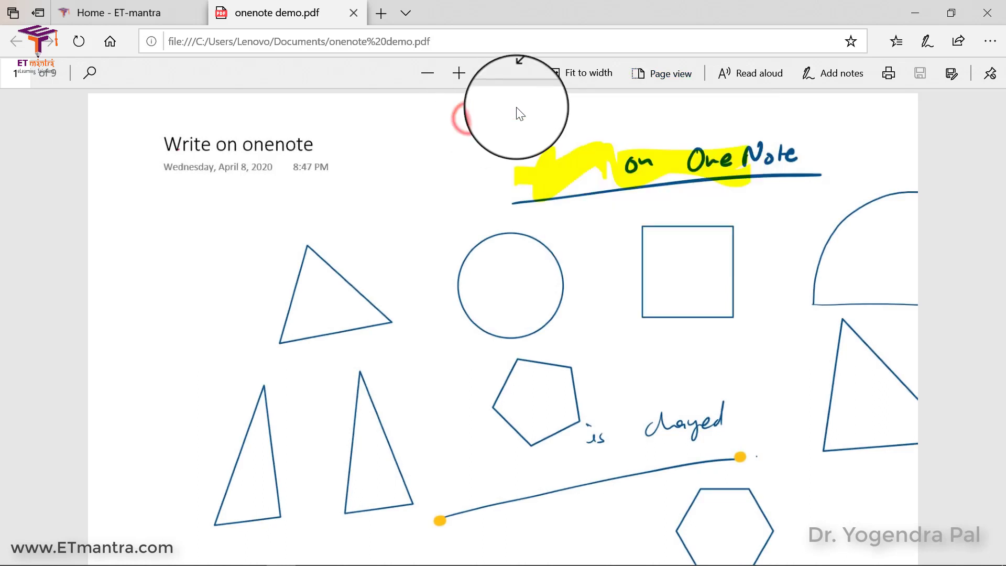
# Fit the PDF to the window width and show it in full screen
pyautogui.click(556, 74)
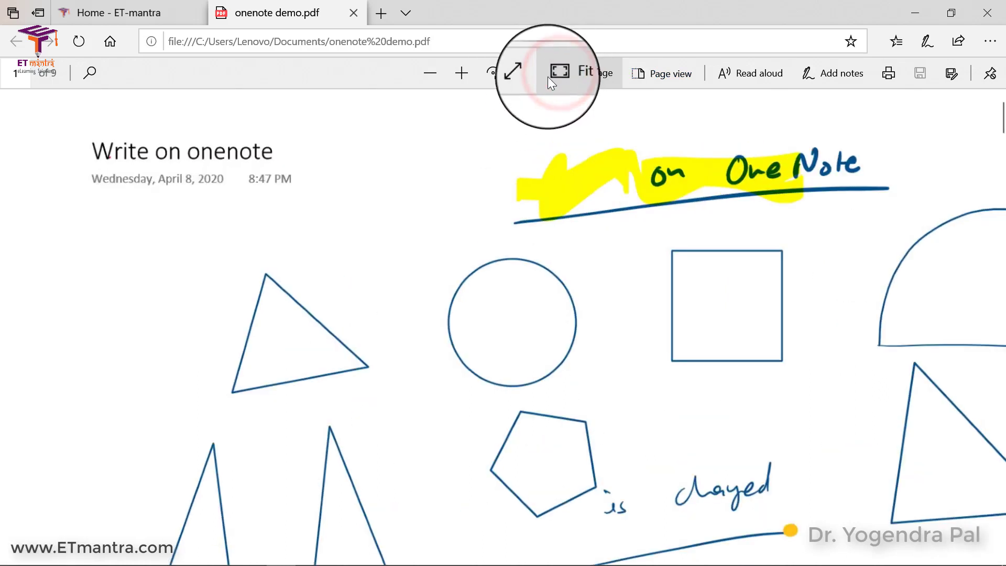
pyautogui.click(519, 78)
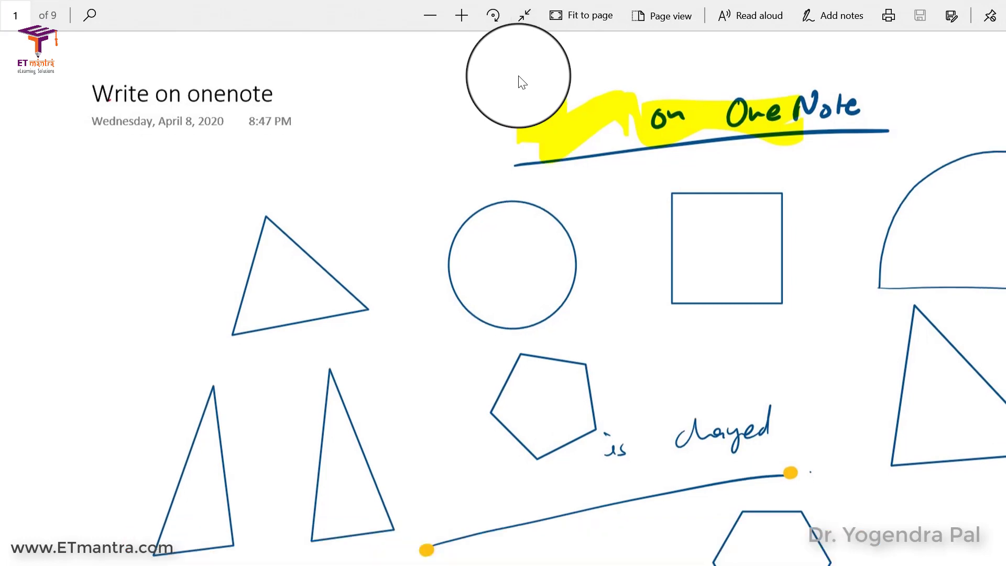
# Turn on note-taking and, with the red pen, scribble around the upper triangle and circle the equation on page 1, adding an arrow to it
pyautogui.click(821, 14)
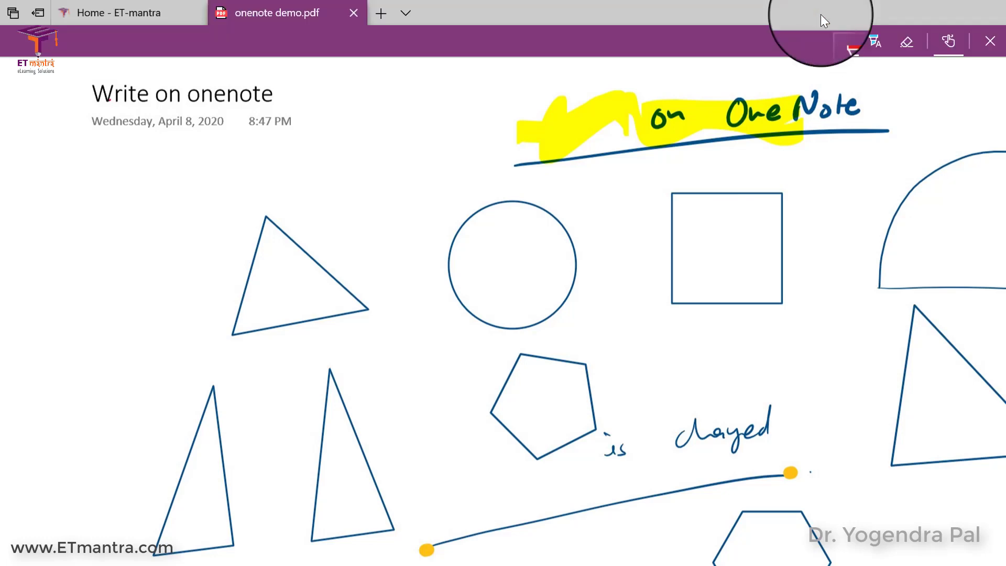
pyautogui.click(839, 50)
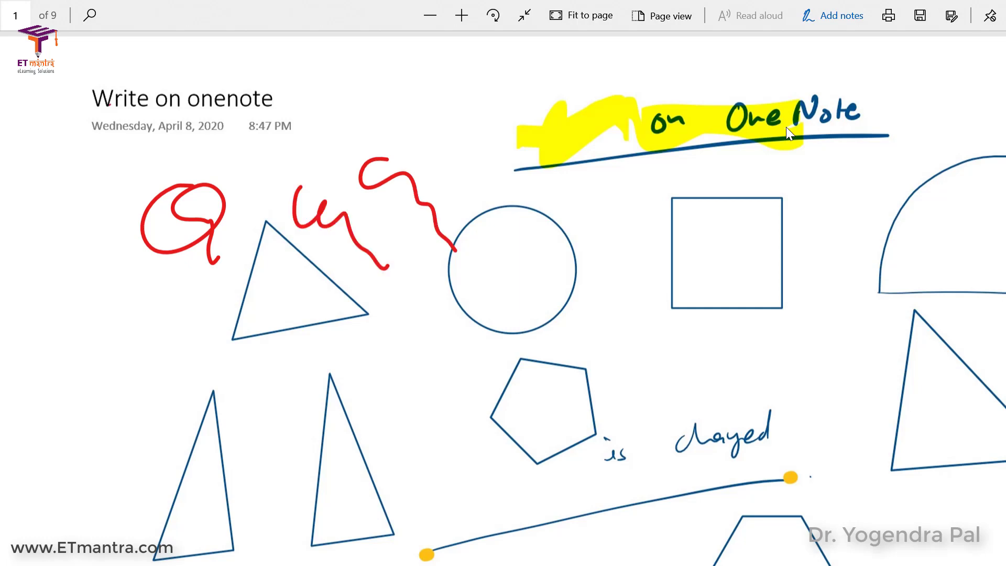
pyautogui.scroll(-3, 786, 127)
pyautogui.scroll(-3, 786, 127)
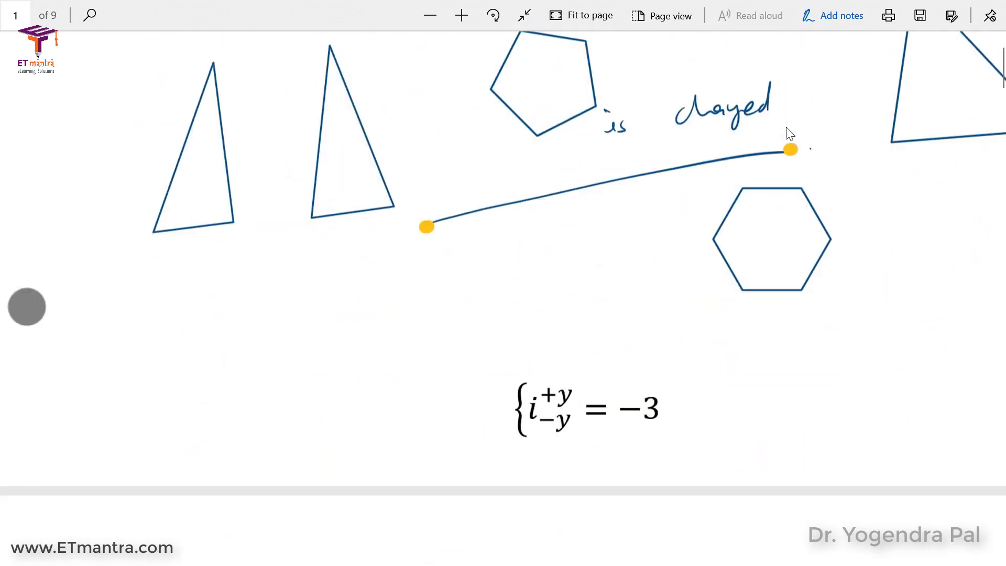
pyautogui.scroll(-2, 786, 127)
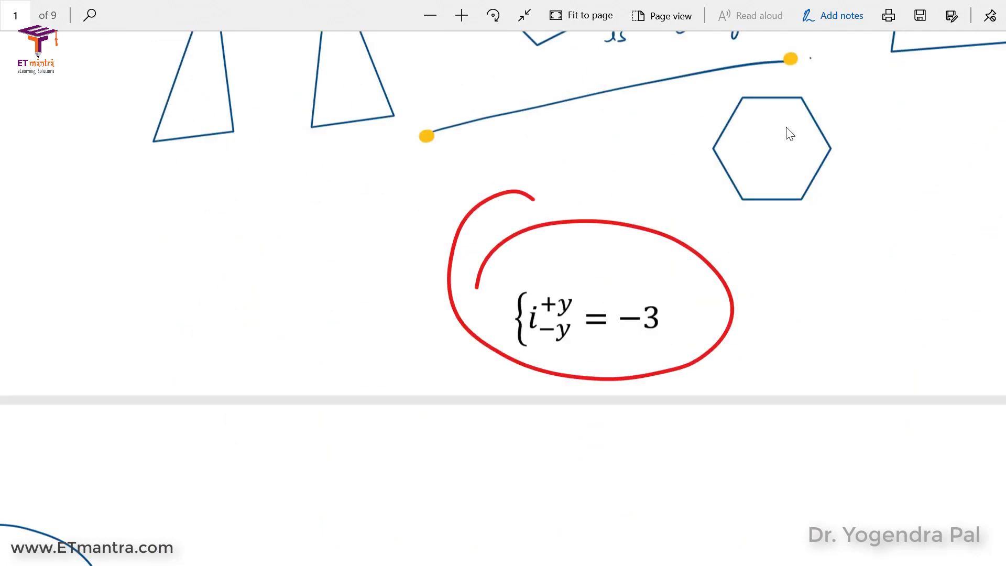
# Handwrite "Annotate pdf" in red in the blank upper area of page 2 and underline it twice
pyautogui.scroll(-2, 791, 134)
pyautogui.scroll(-5, 791, 134)
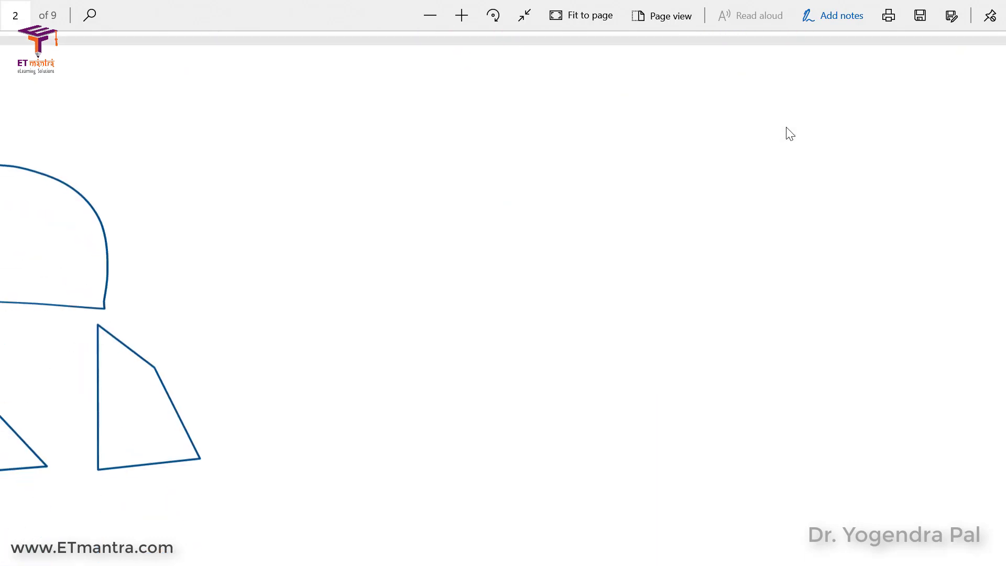
pyautogui.moveTo(386, 178)
pyautogui.mouseDown()
pyautogui.moveTo(394, 224)
pyautogui.moveTo(410, 197)
pyautogui.mouseUp()
pyautogui.moveTo(417, 184); pyautogui.dragTo(441, 195)
pyautogui.moveTo(441, 181); pyautogui.dragTo(462, 184)
pyautogui.moveTo(469, 173); pyautogui.dragTo(498, 166)
pyautogui.moveTo(486, 160)
pyautogui.mouseDown()
pyautogui.moveTo(534, 121)
pyautogui.moveTo(565, 127)
pyautogui.mouseUp()
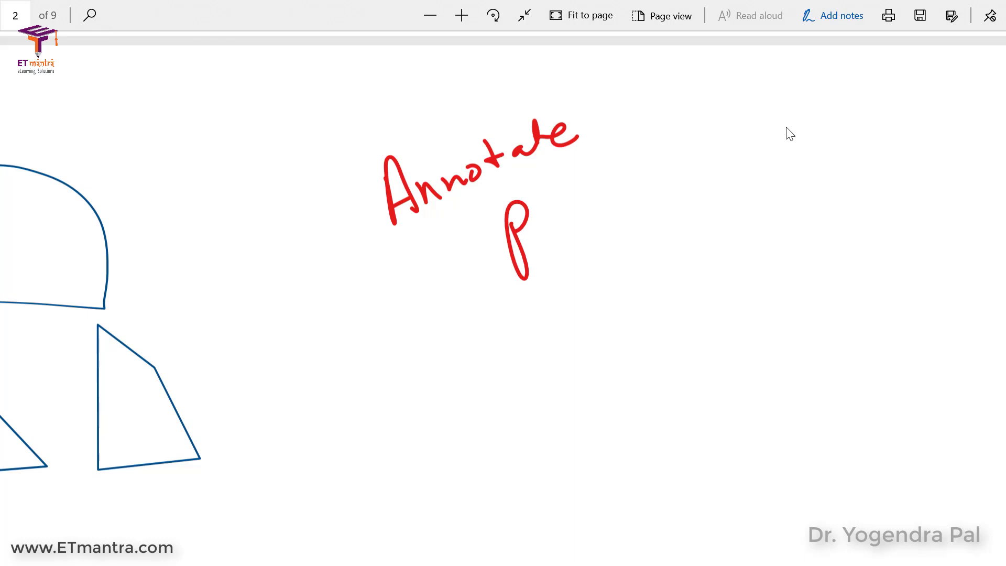
# Return to the start of the document and save the annotated PDF
pyautogui.scroll(-1, 791, 134)
pyautogui.scroll(-15, 791, 135)
pyautogui.scroll(15, 791, 135)
pyautogui.scroll(8, 786, 129)
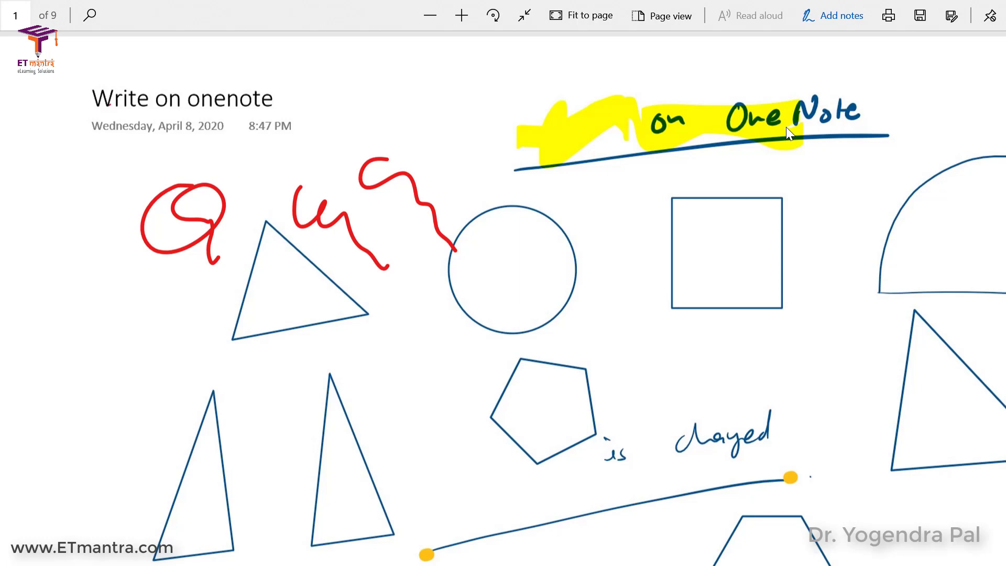
pyautogui.hotkey('ctrl', 's')
# Check page 1 in the print preview with Microsoft Print to PDF, and close it without printing
pyautogui.hotkey('ctrl', 'p')
pyautogui.scroll(-5, 787, 128)
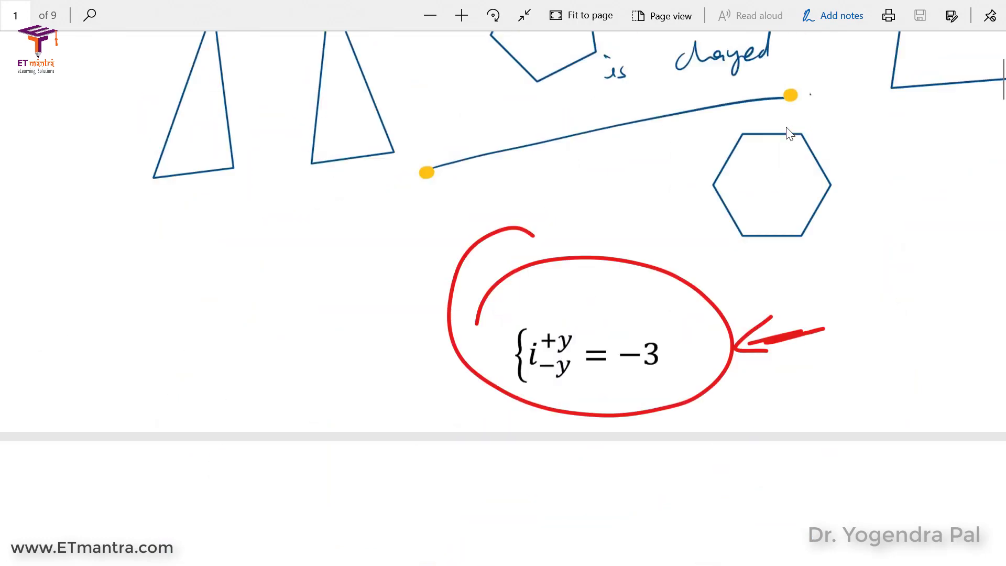
pyautogui.scroll(5, 788, 134)
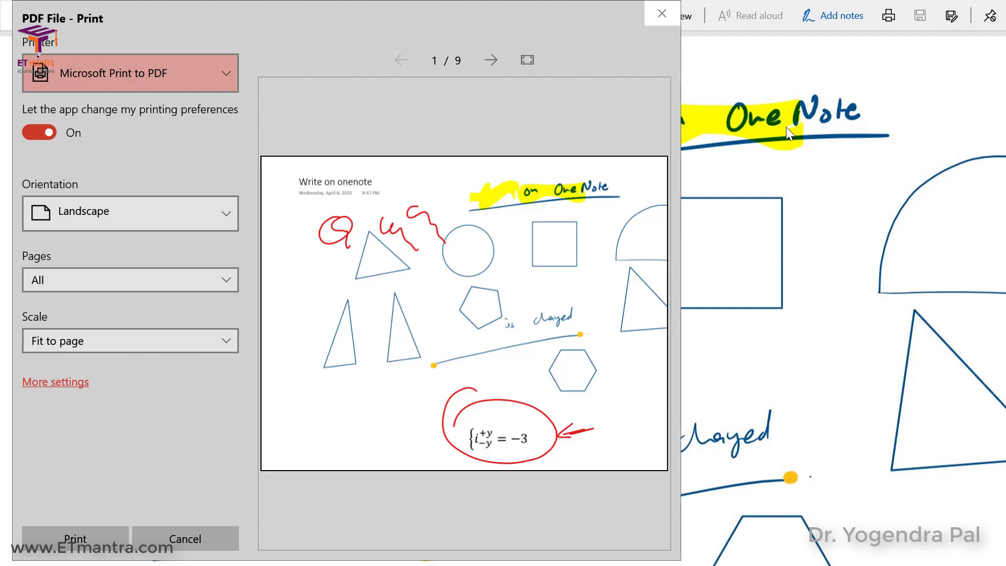
pyautogui.click(663, 14)
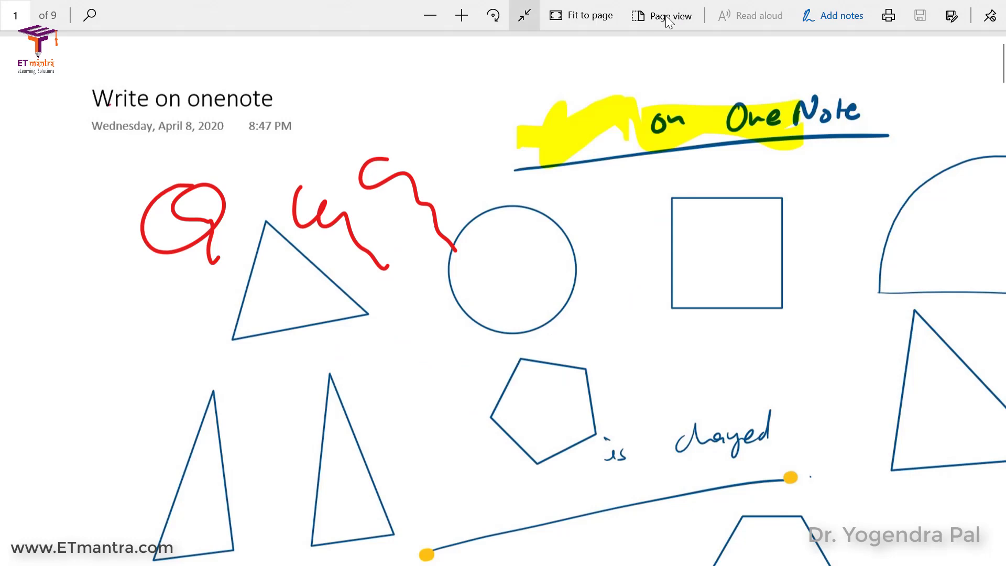
# Leave full screen and check the saved red ink marks on the PDF's first two pages
pyautogui.press('F11')
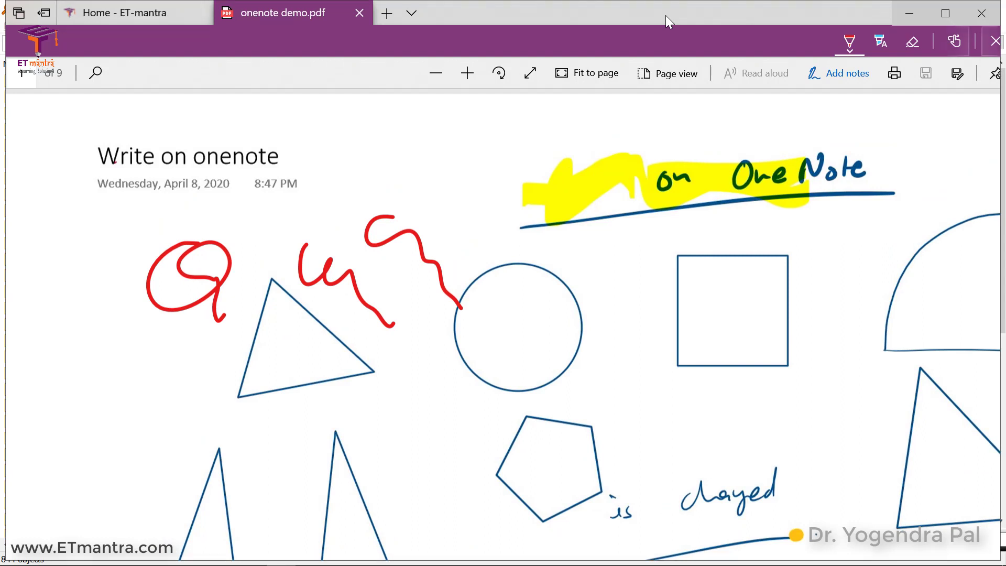
pyautogui.doubleClick(666, 15)
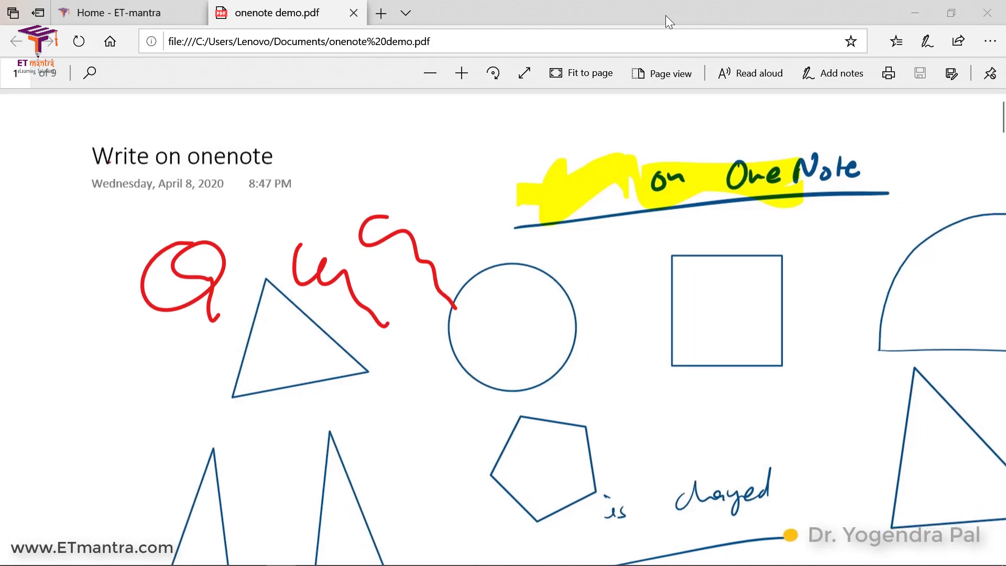
pyautogui.scroll(-10, 666, 15)
pyautogui.scroll(1, 666, 14)
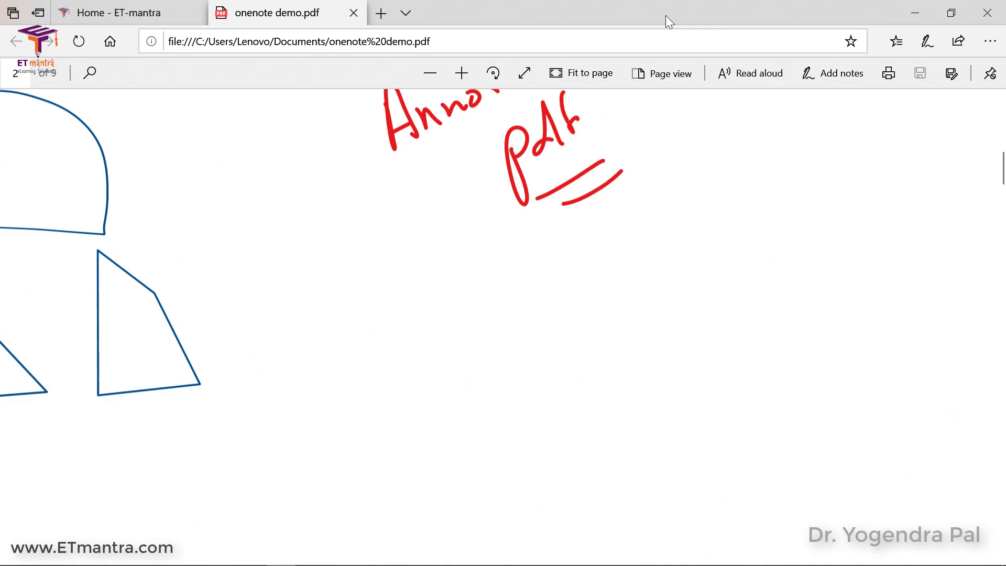